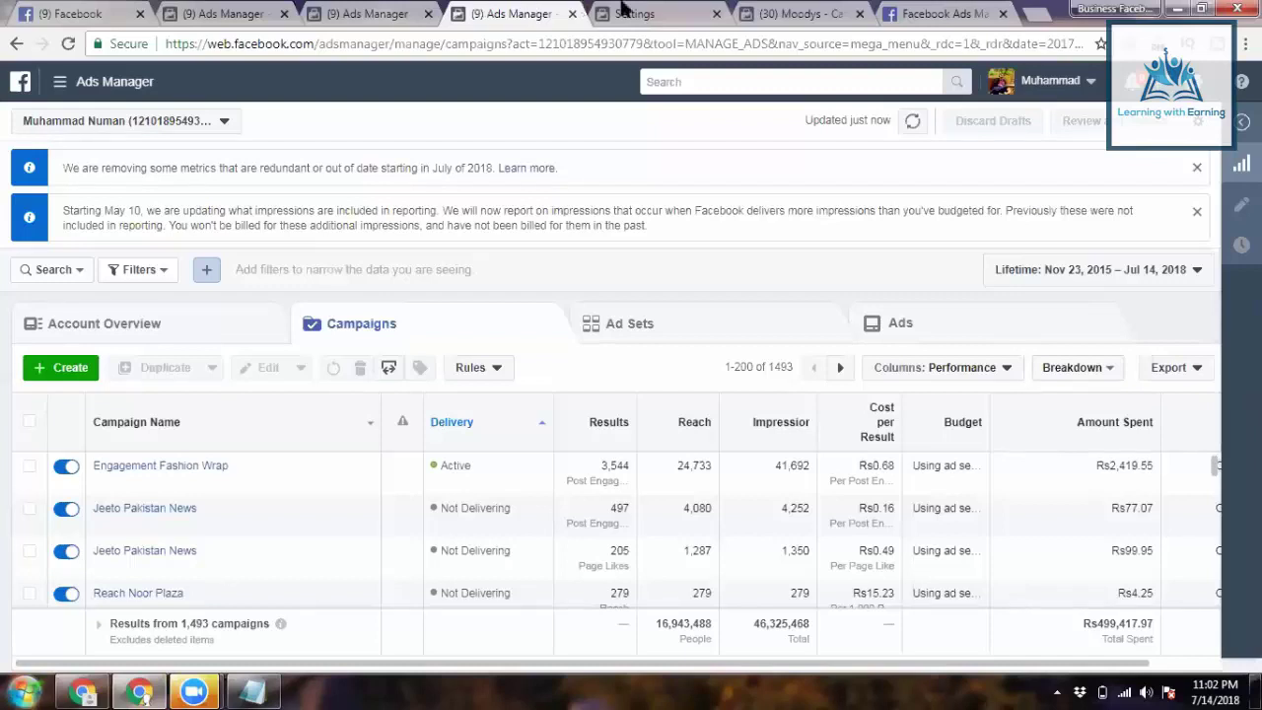
# Step: Close the ad account's payment settings page and look through the recent posts on the Moodys - Cafe page
pyautogui.hotkey('ctrl', 'Tab')
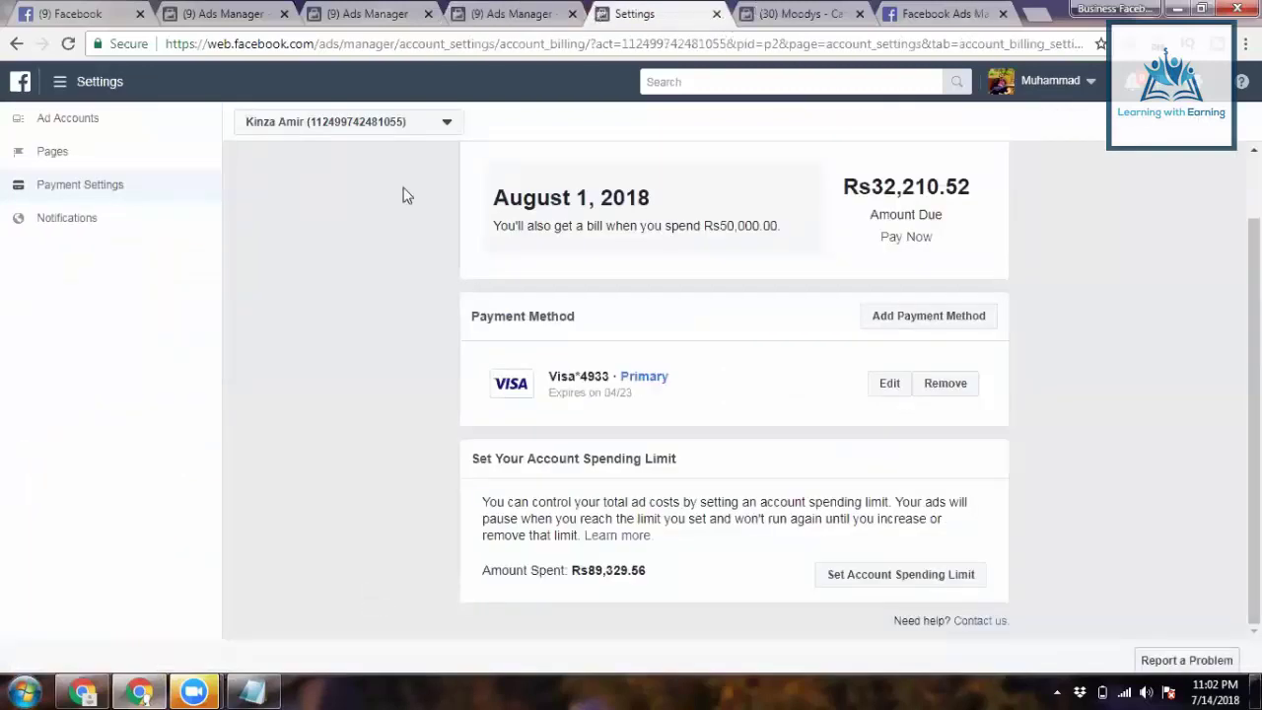
pyautogui.hotkey('ctrl', 'w')
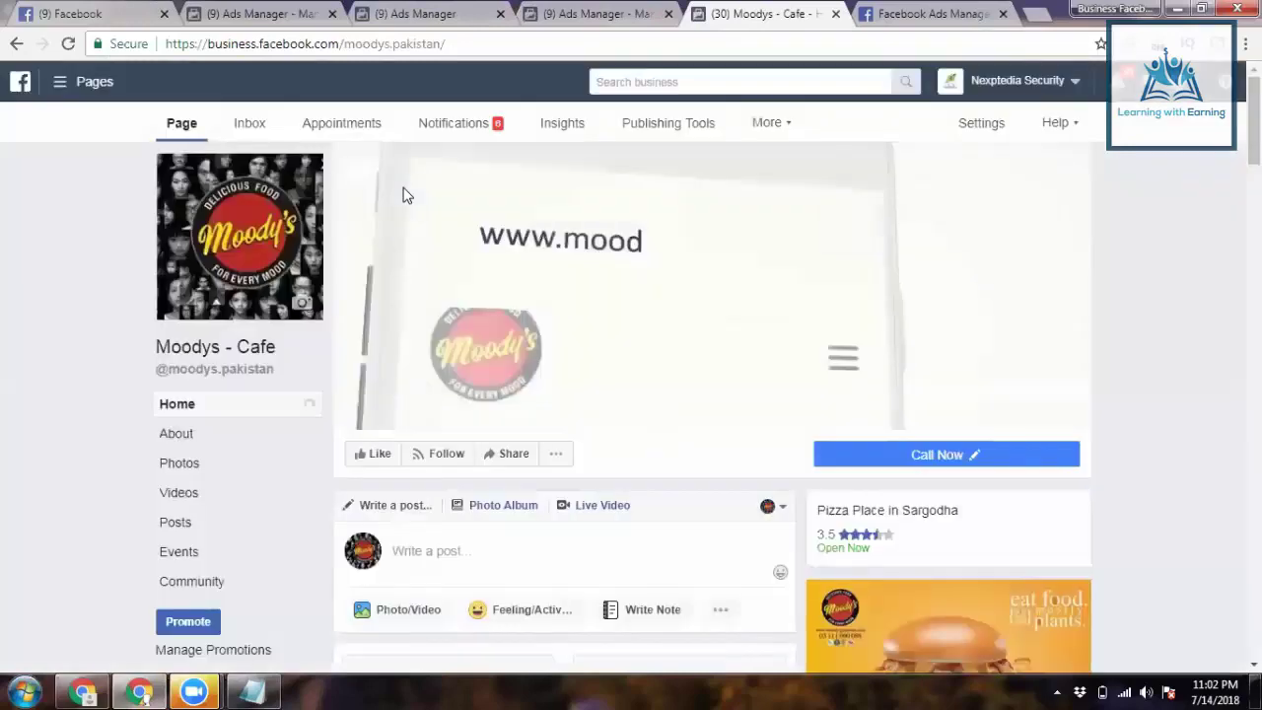
pyautogui.scroll(-10, 10, 343)
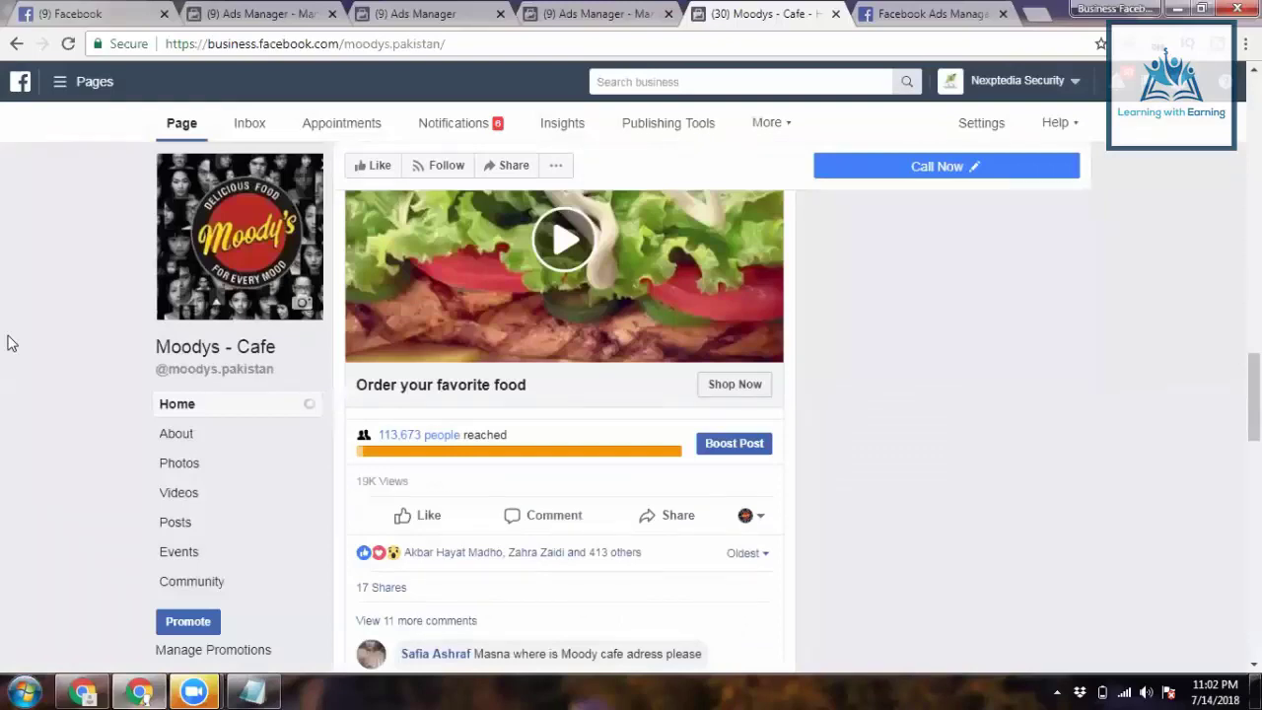
pyautogui.scroll(-7, 10, 343)
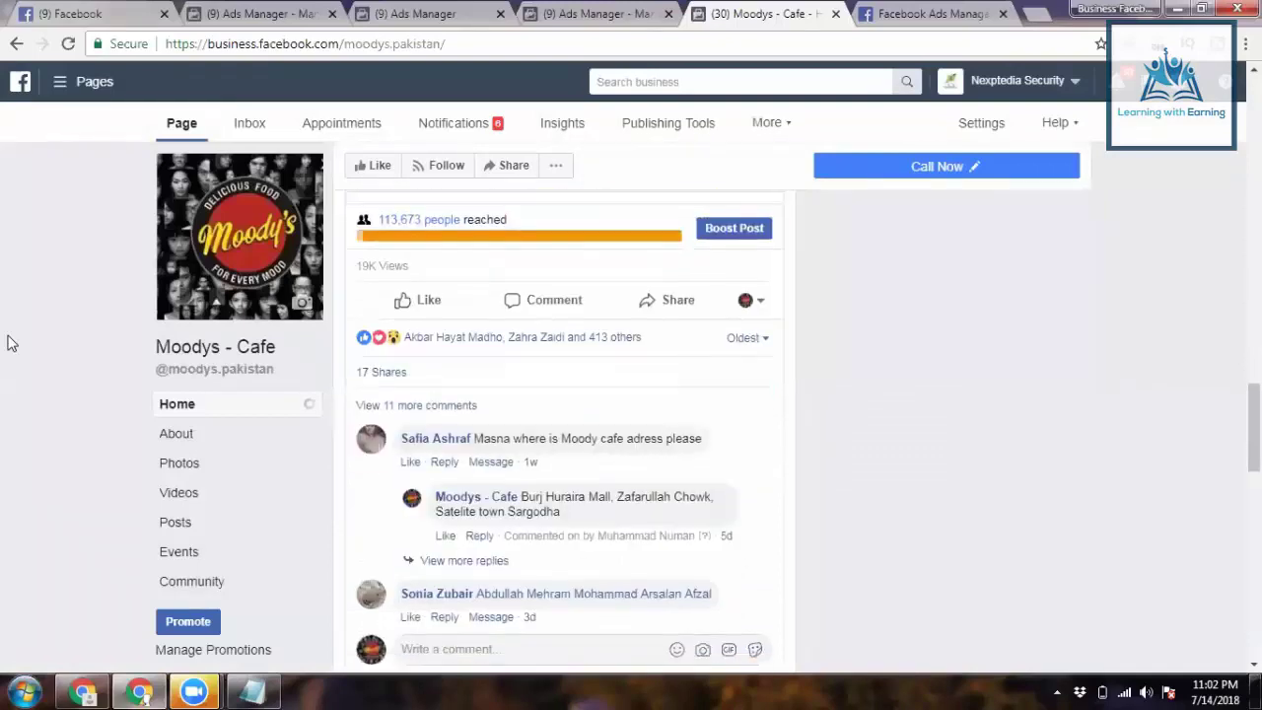
pyautogui.scroll(-2, 12, 342)
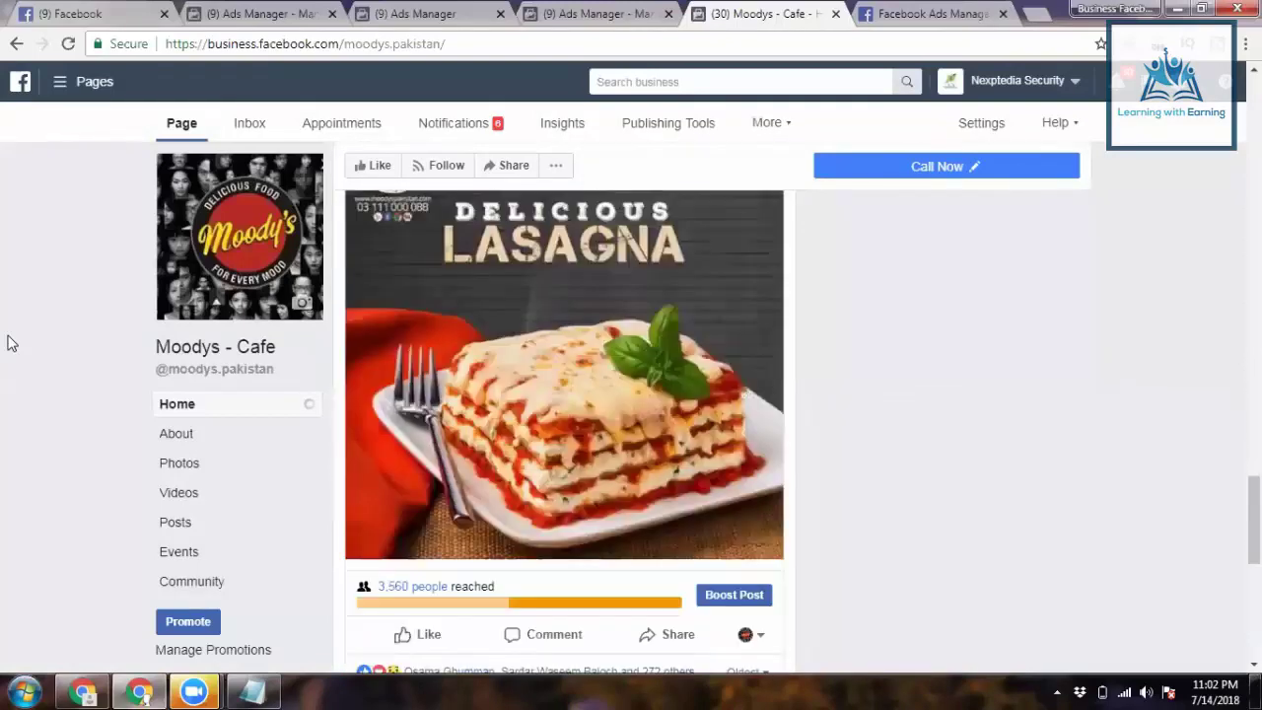
pyautogui.scroll(2, 12, 342)
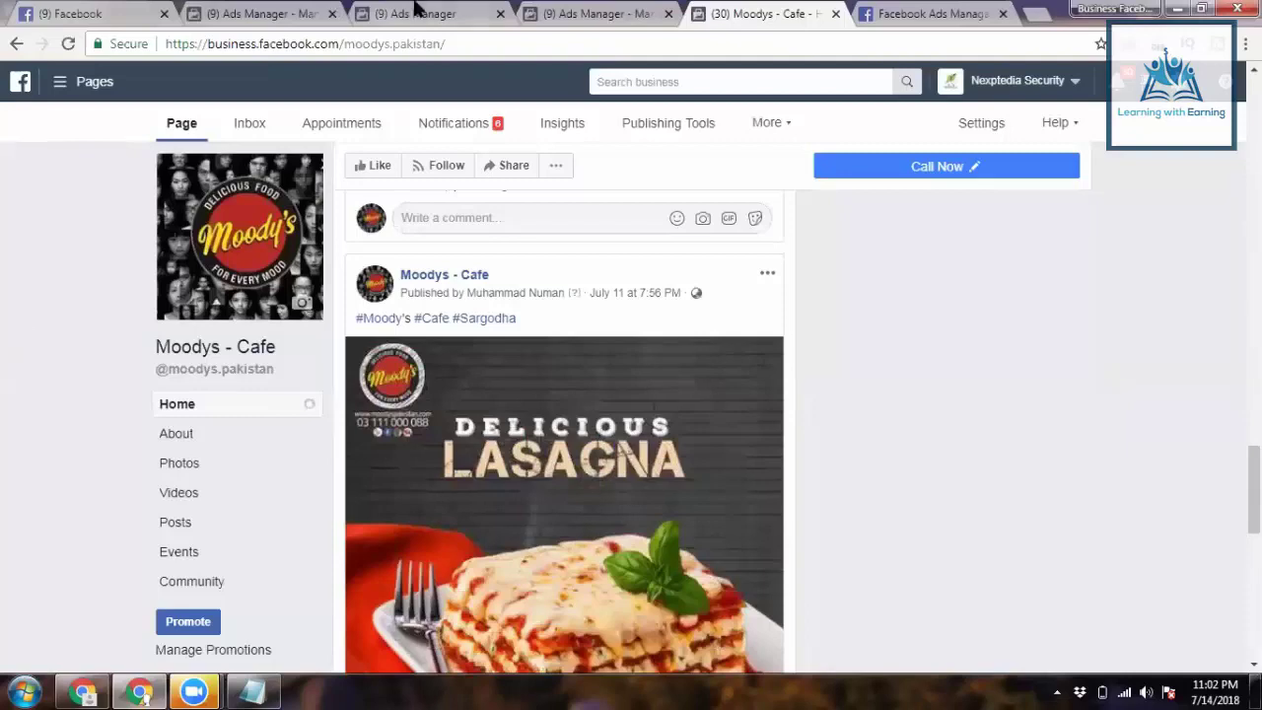
pyautogui.hotkey('ctrl', '3')
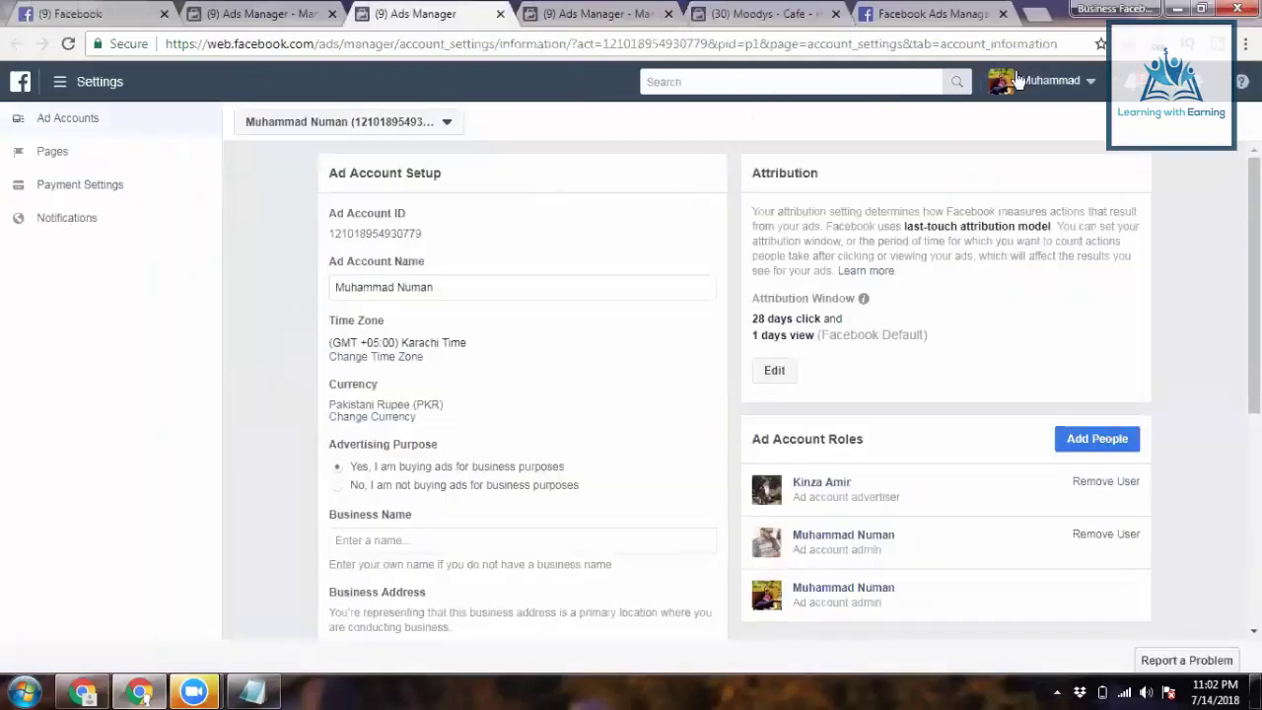
pyautogui.hotkey('ctrl', '1')
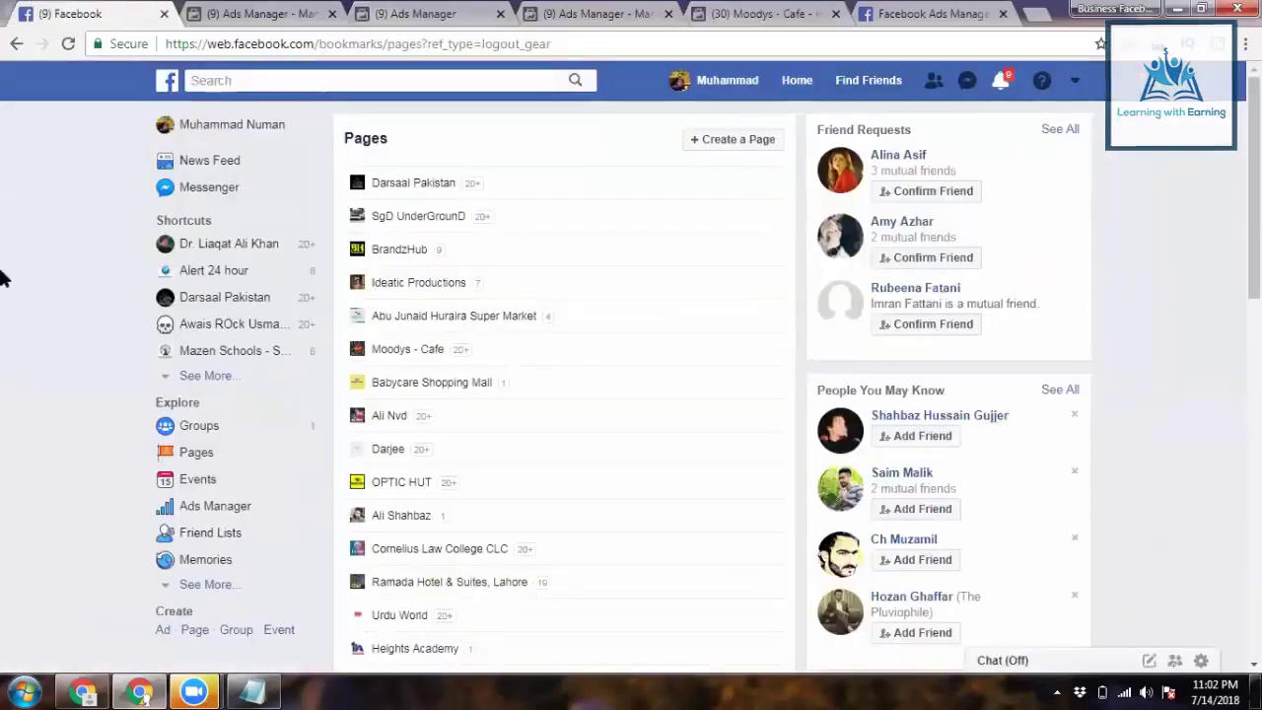
pyautogui.hotkey('alt', '5')
pyautogui.press('Escape')
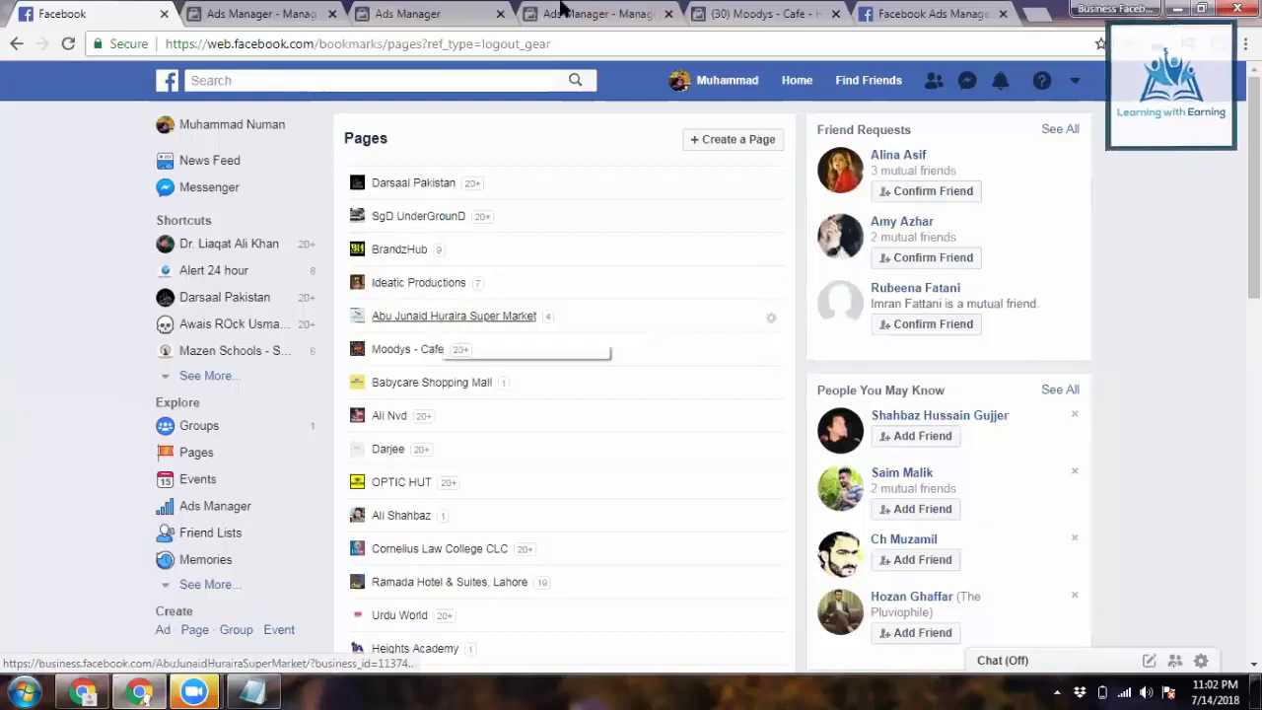
# Step: Return to the Moodys - Cafe page and examine the lasagna post's reach, reactions and comments
pyautogui.click(730, 12)
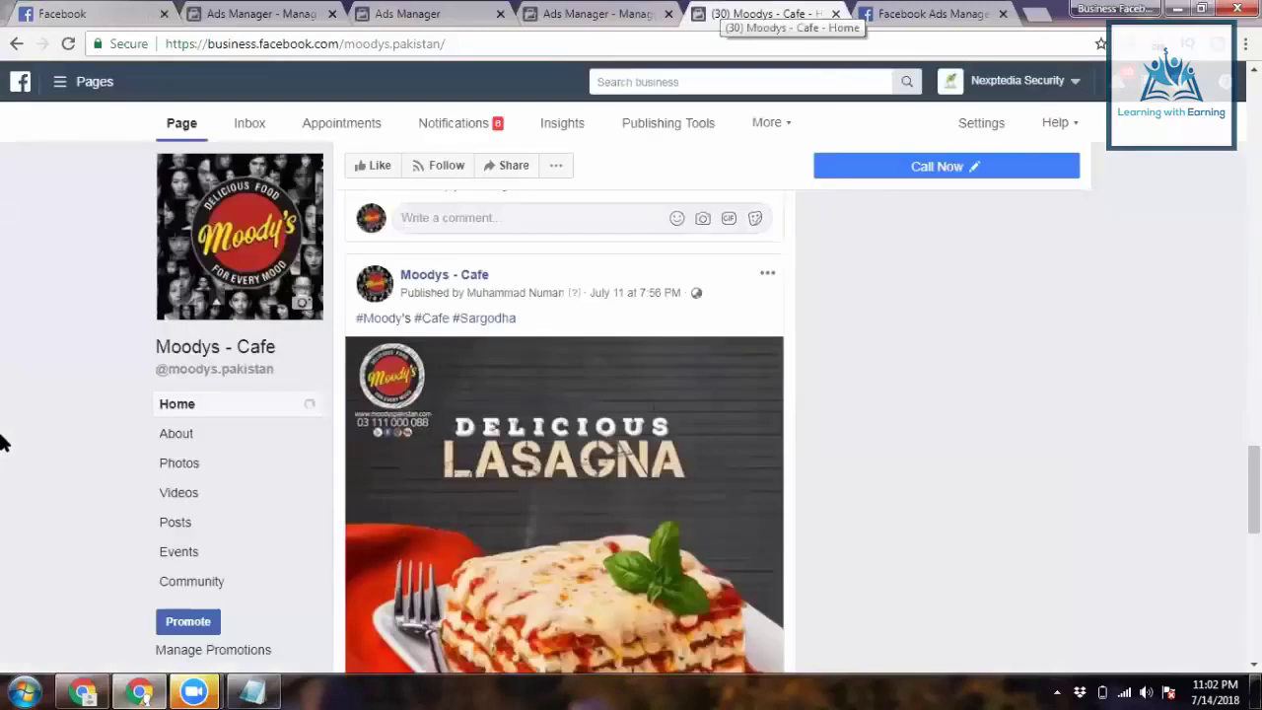
pyautogui.scroll(-4, 3, 442)
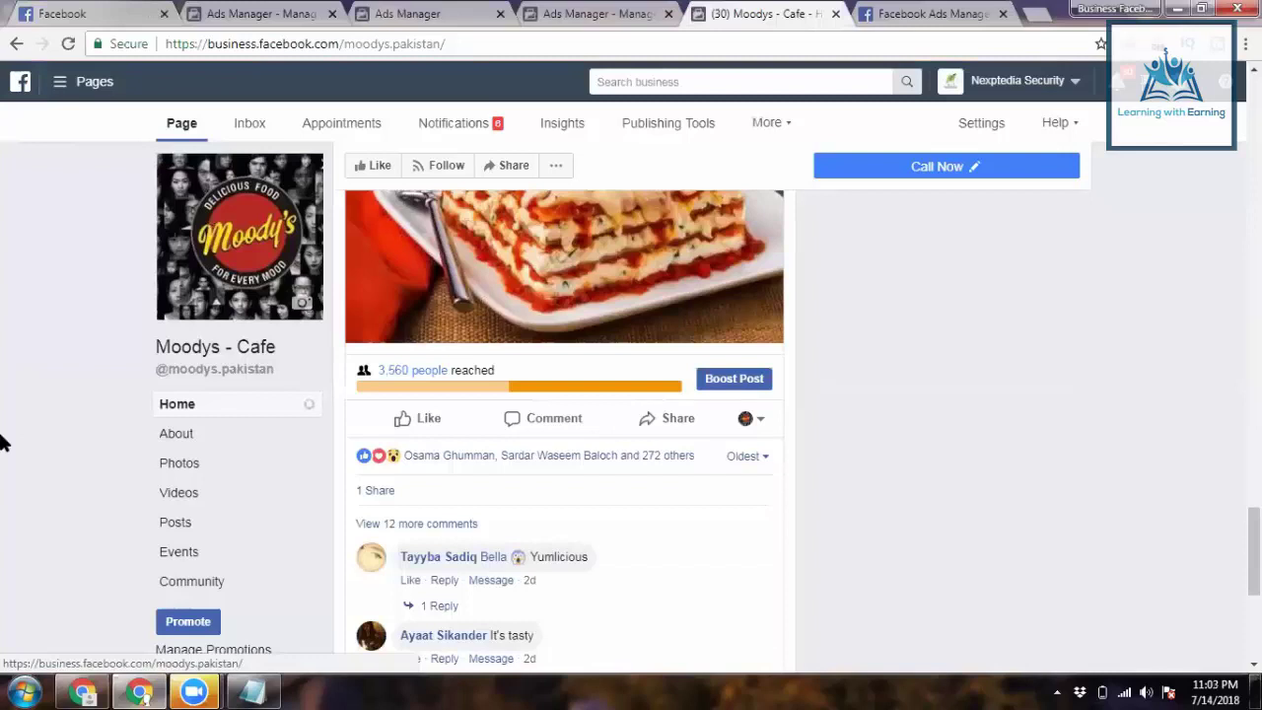
pyautogui.scroll(-2, 2, 442)
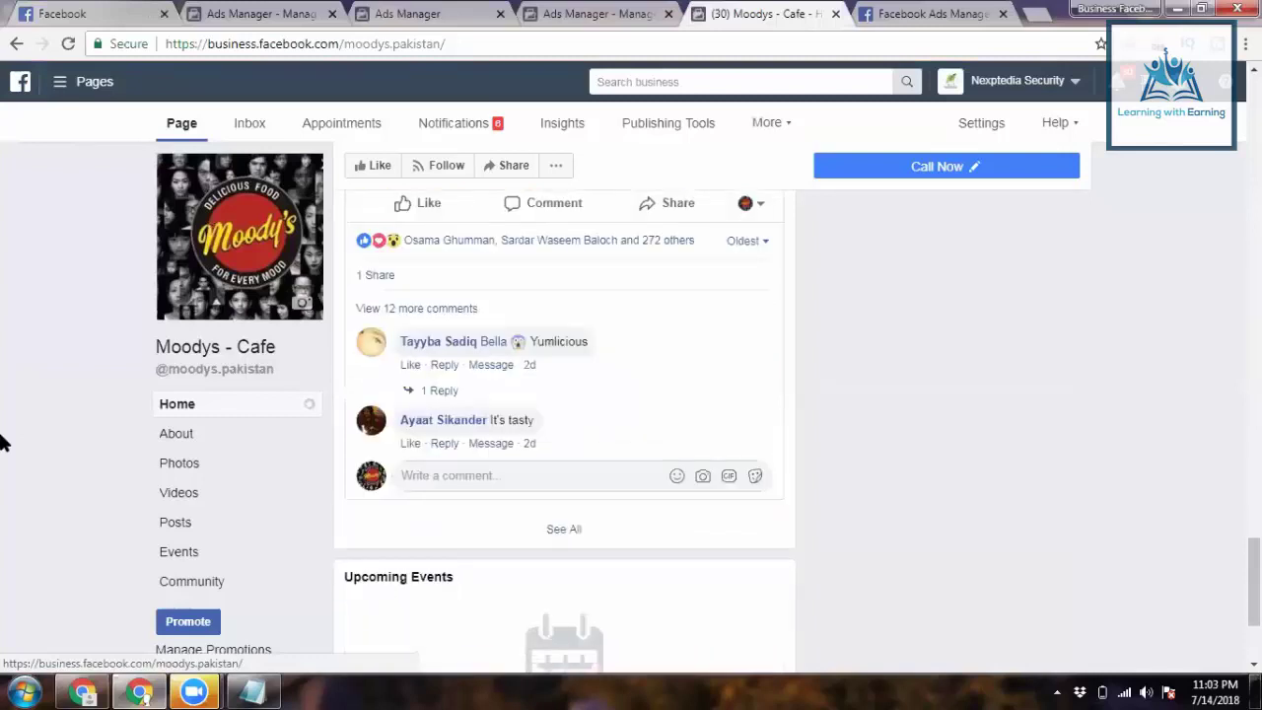
pyautogui.scroll(2, 3, 442)
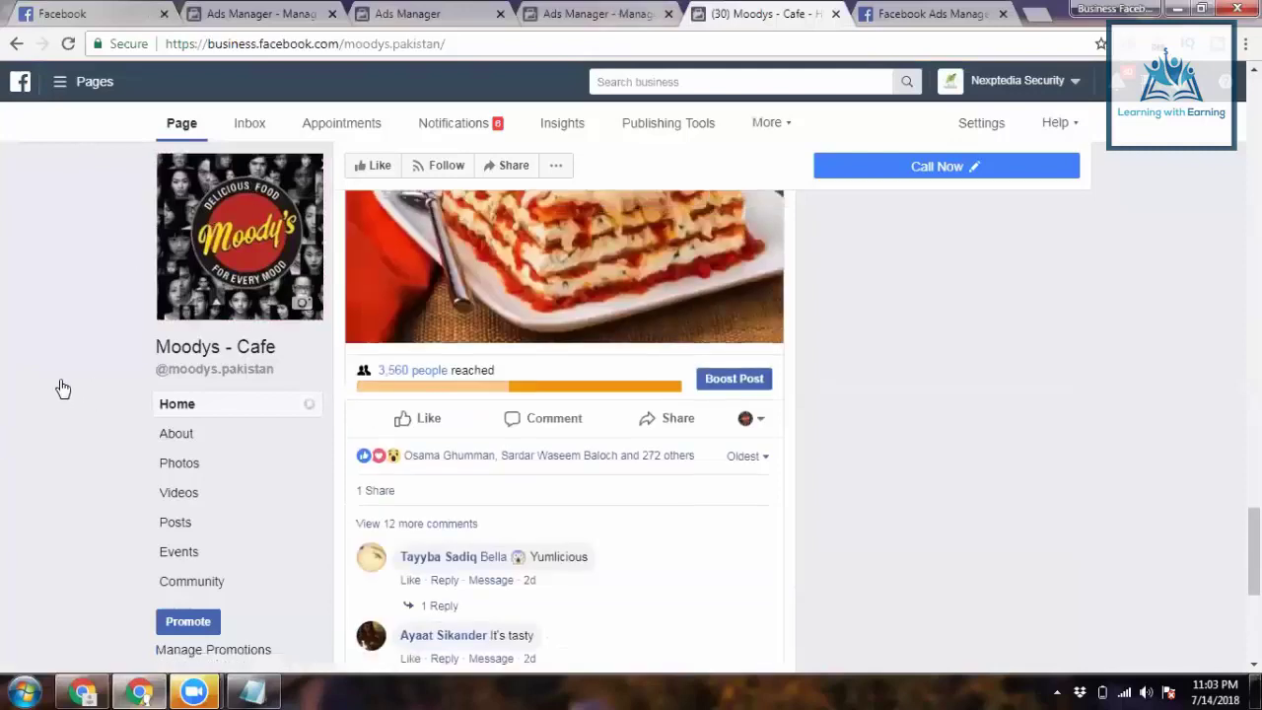
# Step: Go to the ad account's campaign list in Ads Manager and start creating a new campaign
pyautogui.hotkey('ctrl', 'shift', 'Tab')
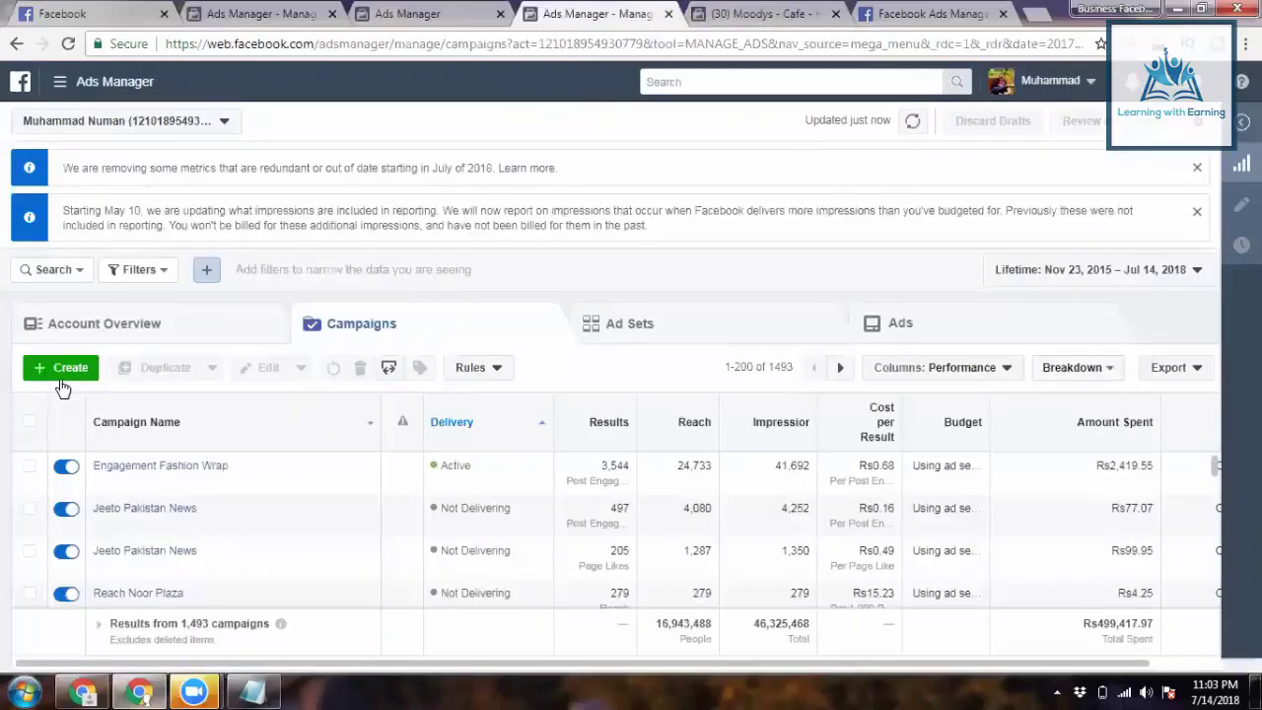
pyautogui.click(493, 10)
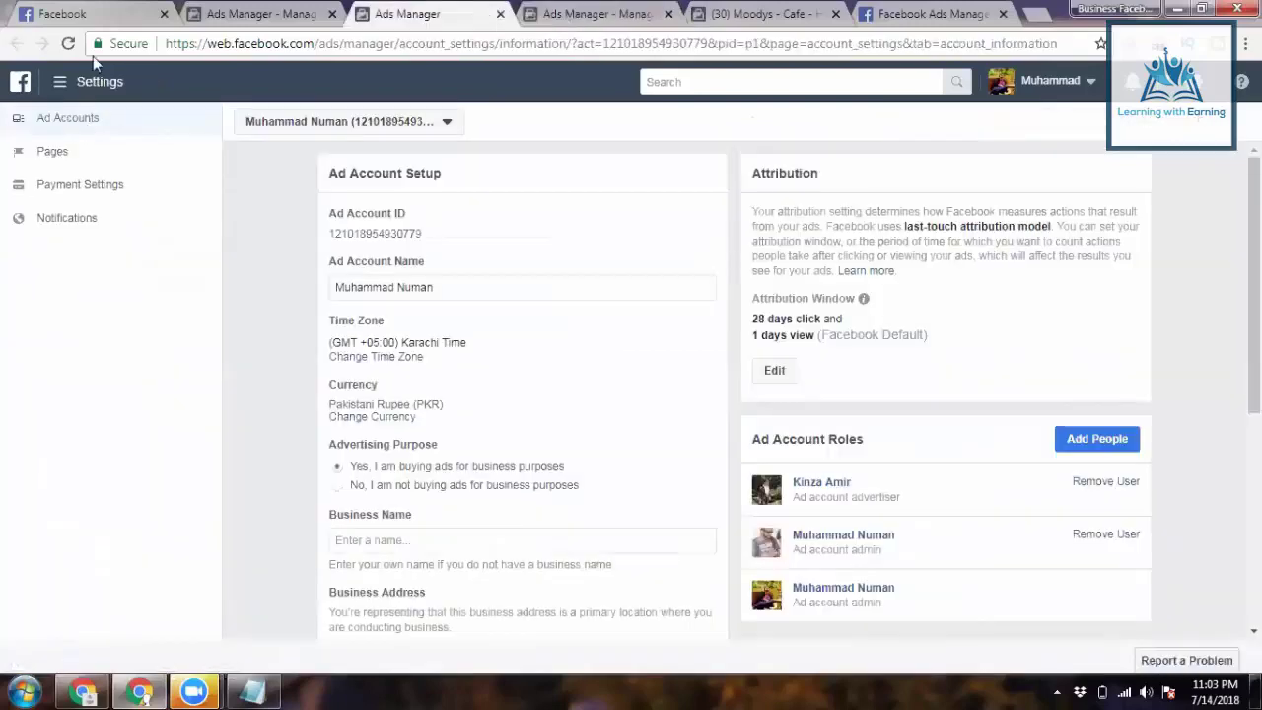
pyautogui.hotkey('ctrl', 'Tab')
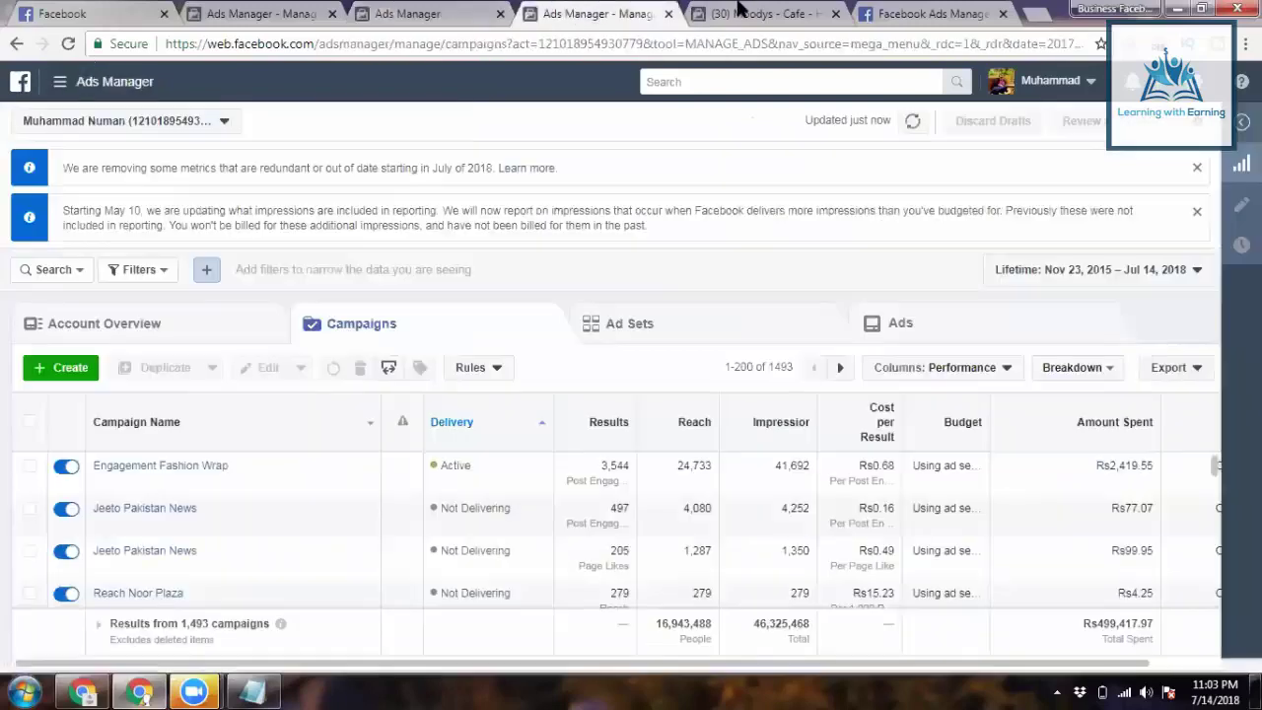
pyautogui.click(115, 121)
pyautogui.click(109, 409)
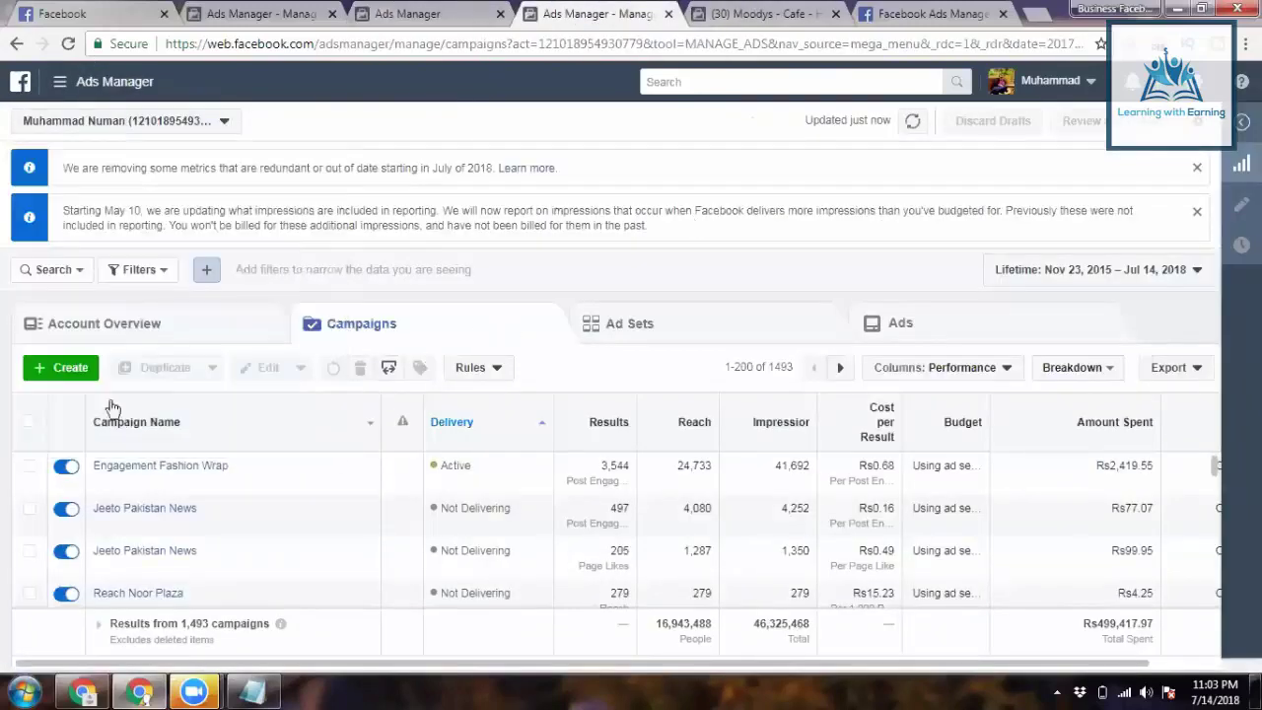
pyautogui.click(59, 371)
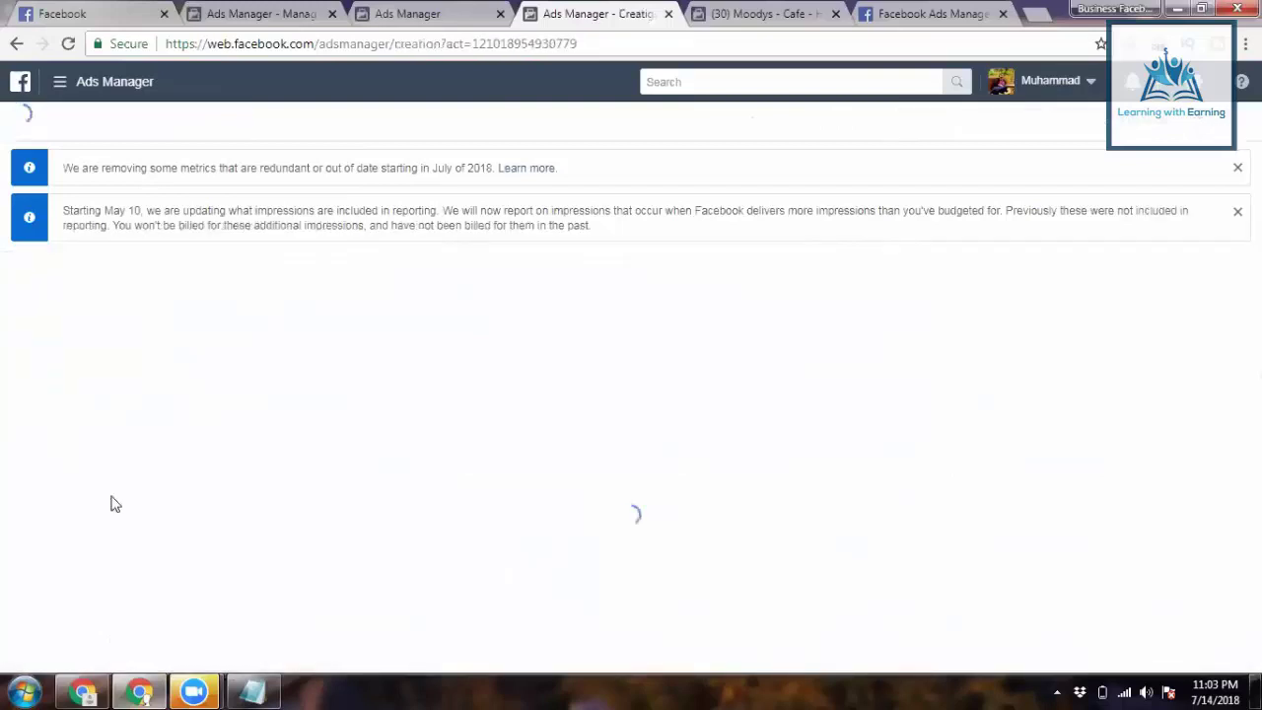
# Step: Copy the page name "Moodys - Cafe" from the header of the page's lasagna post
pyautogui.click(797, 10)
pyautogui.scroll(4, 531, 269)
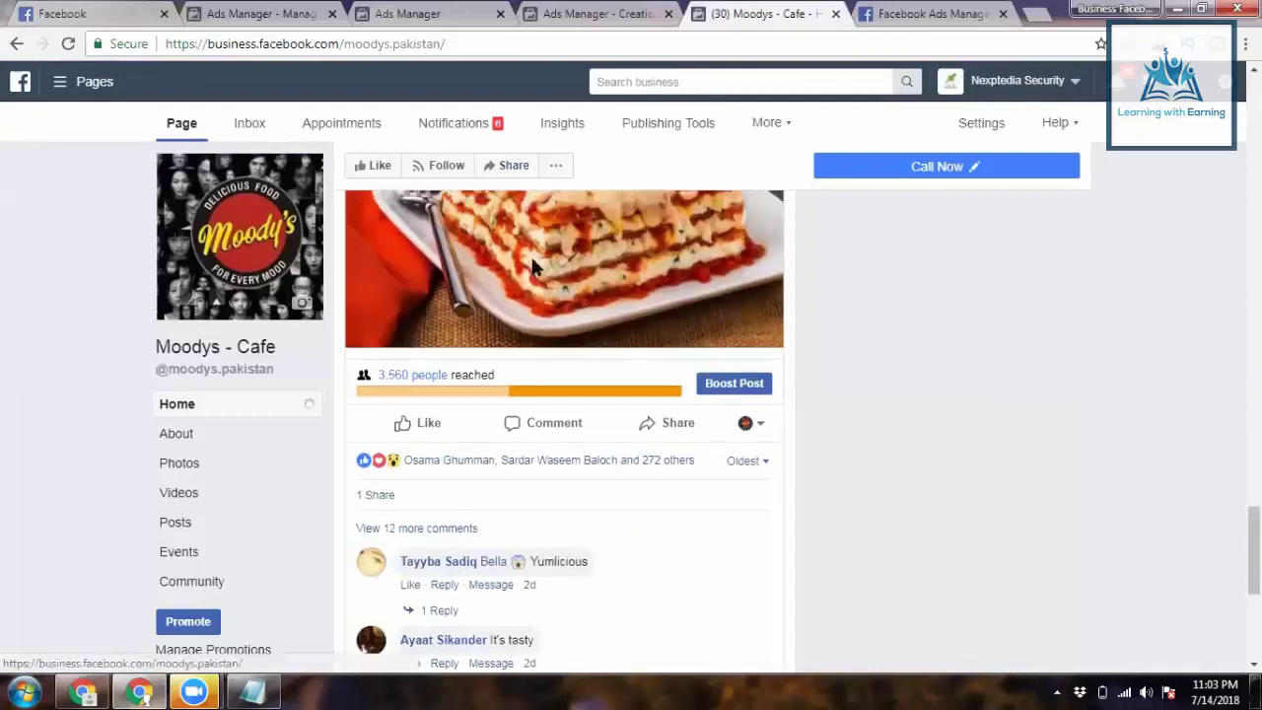
pyautogui.rightClick(530, 267)
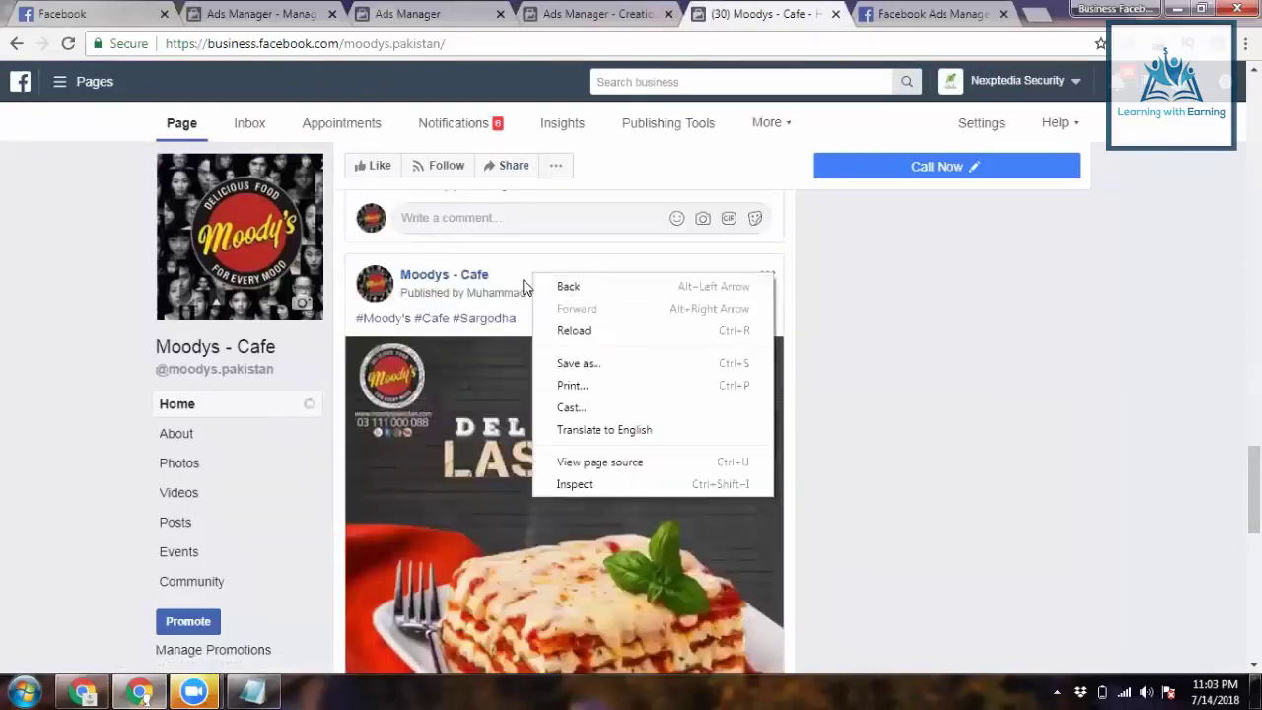
pyautogui.press('Escape')
pyautogui.rightClick(539, 294)
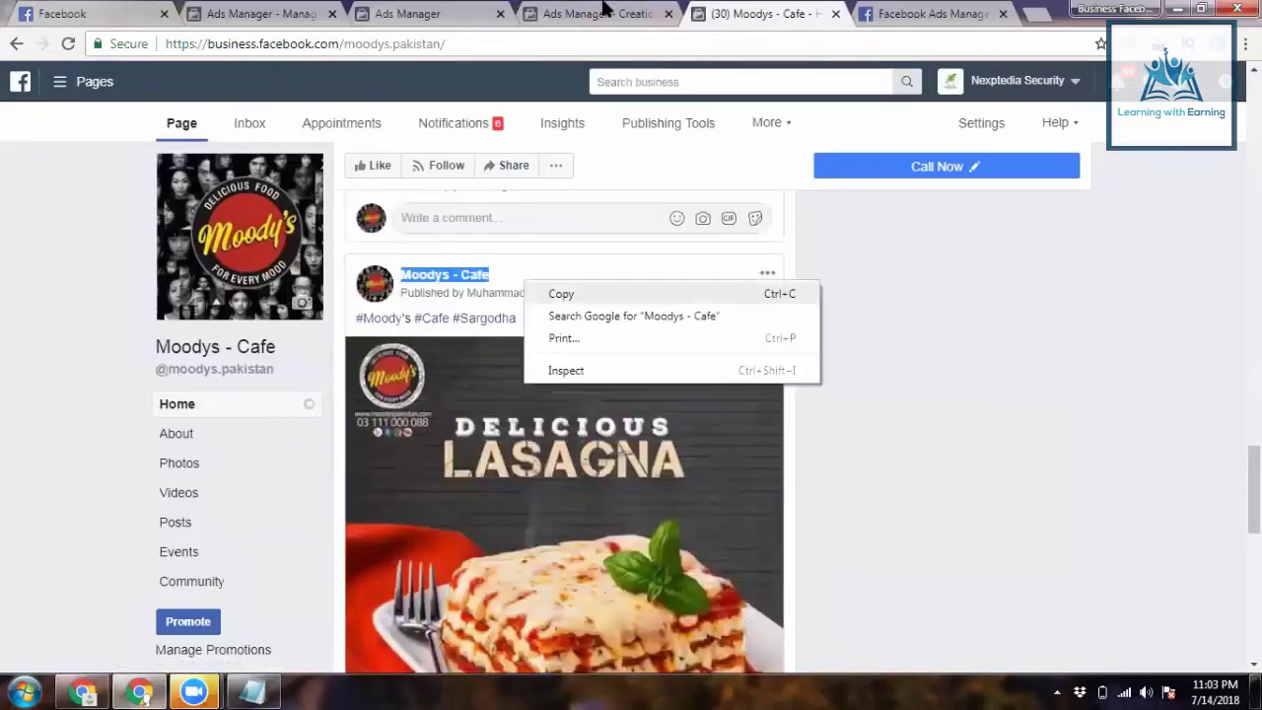
# Step: Choose Engagement as the new campaign's marketing objective and start over instead of continuing the earlier draft
pyautogui.click(604, 11)
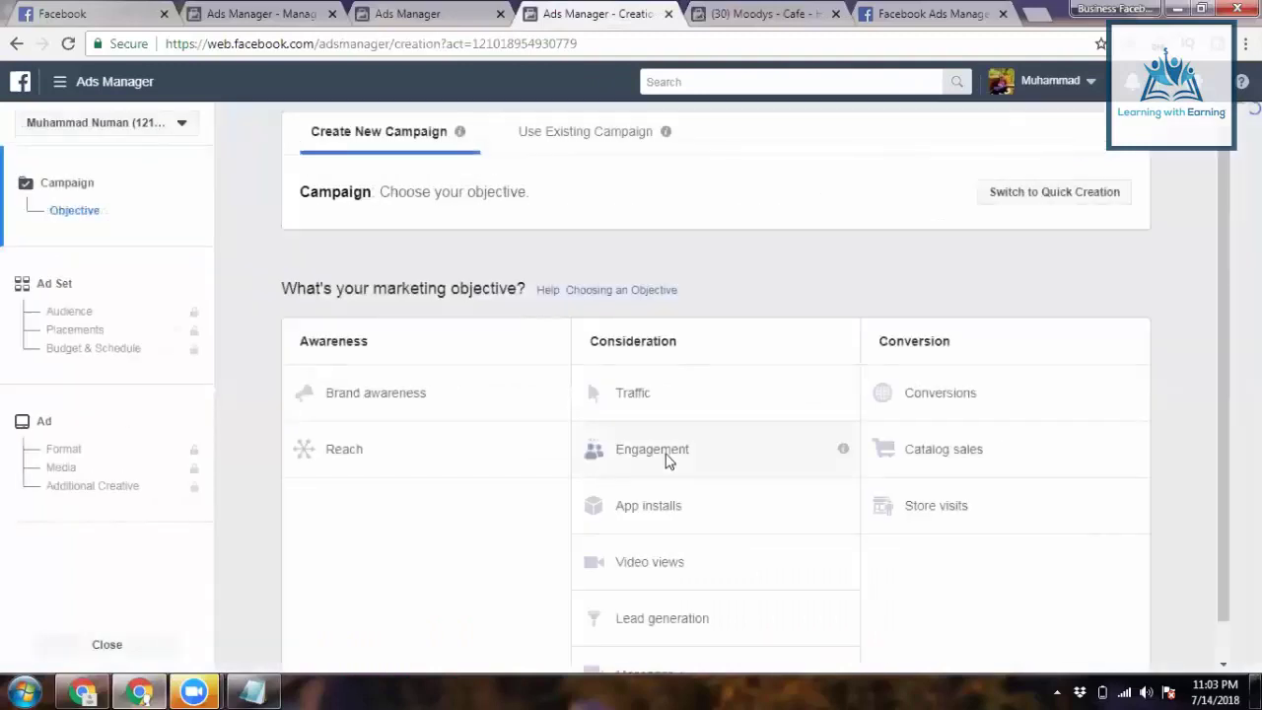
pyautogui.click(653, 452)
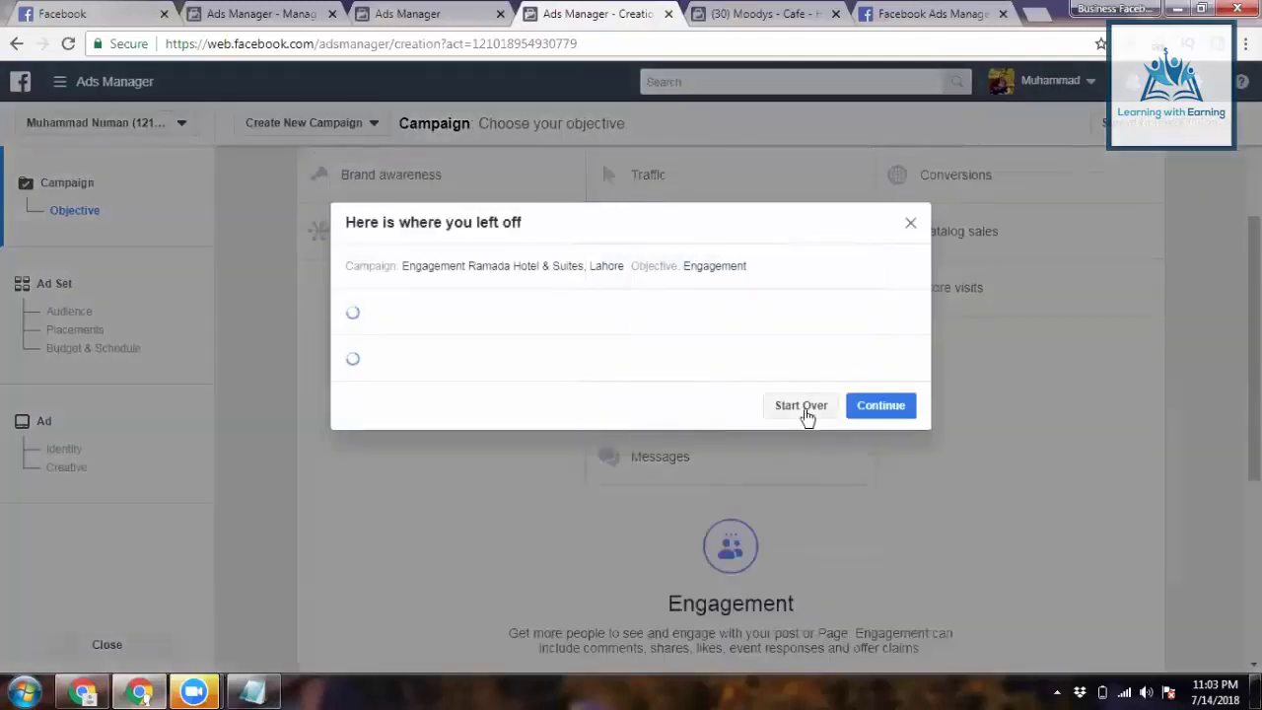
pyautogui.click(804, 413)
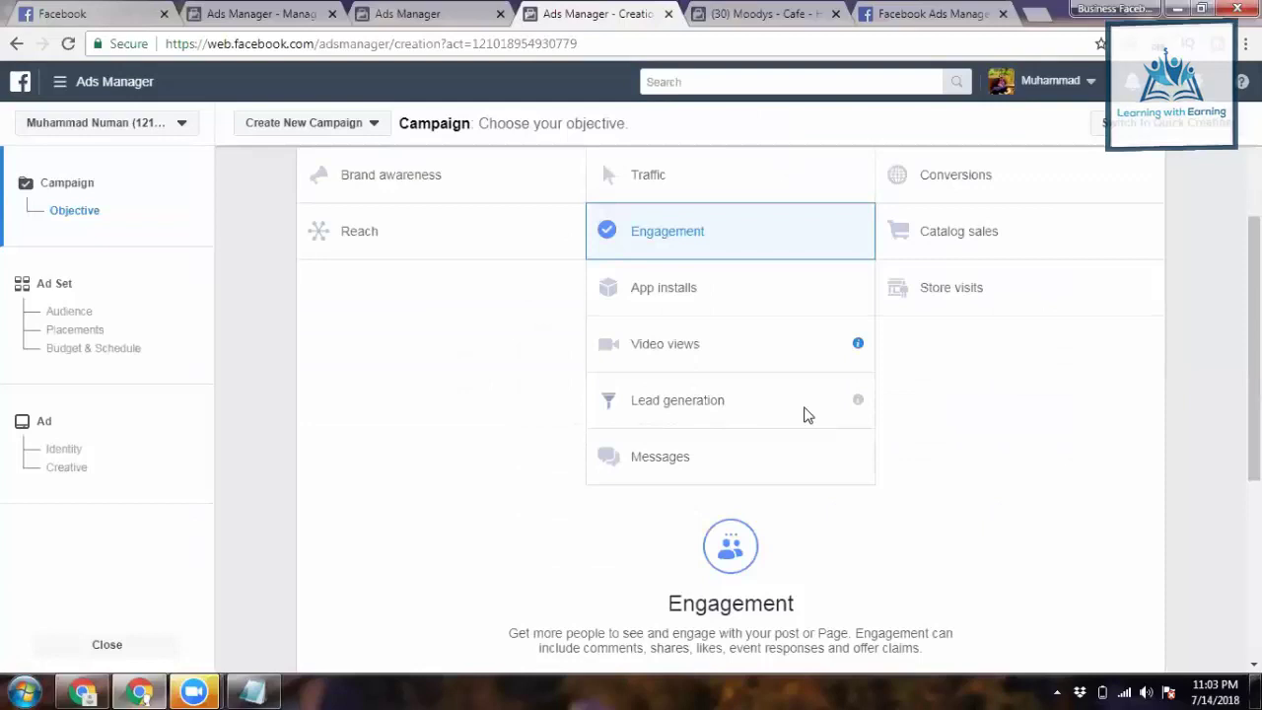
# Step: Name the post engagement campaign "Engagement Moodys - Cafe" and continue to the ad set settings
pyautogui.scroll(-4, 805, 414)
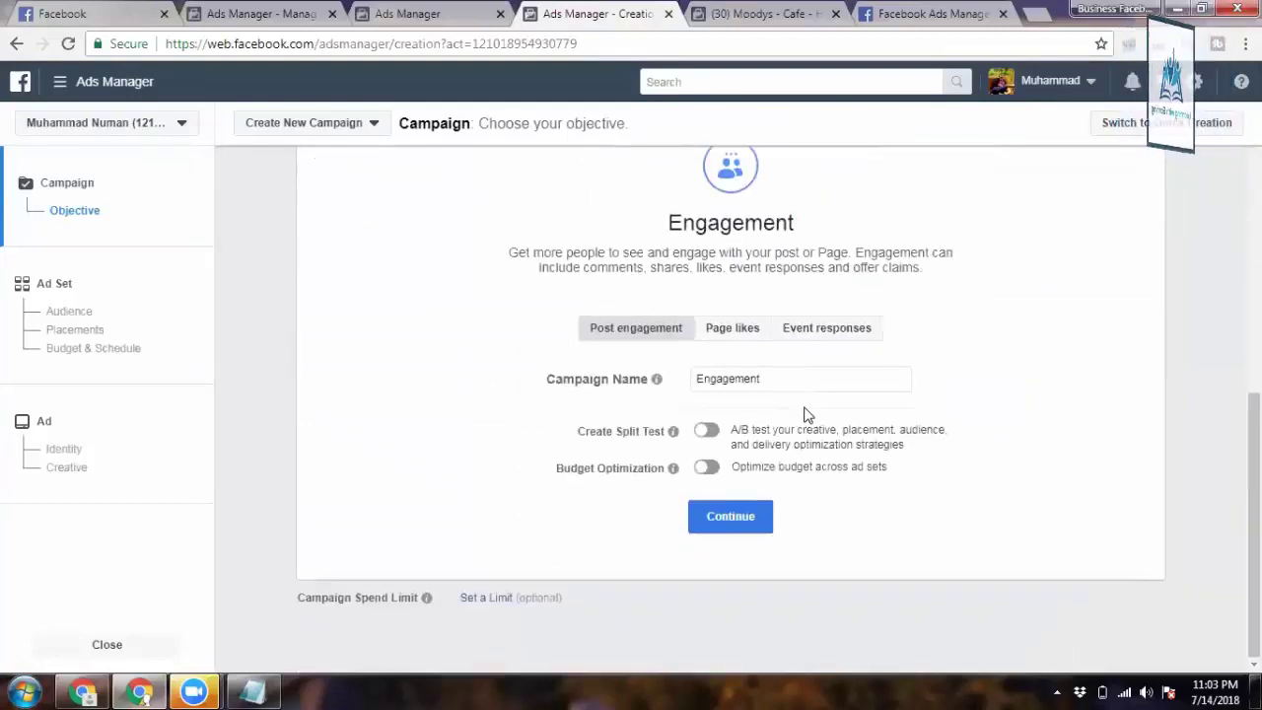
pyautogui.click(812, 390)
pyautogui.write('Moodys - Cafe')
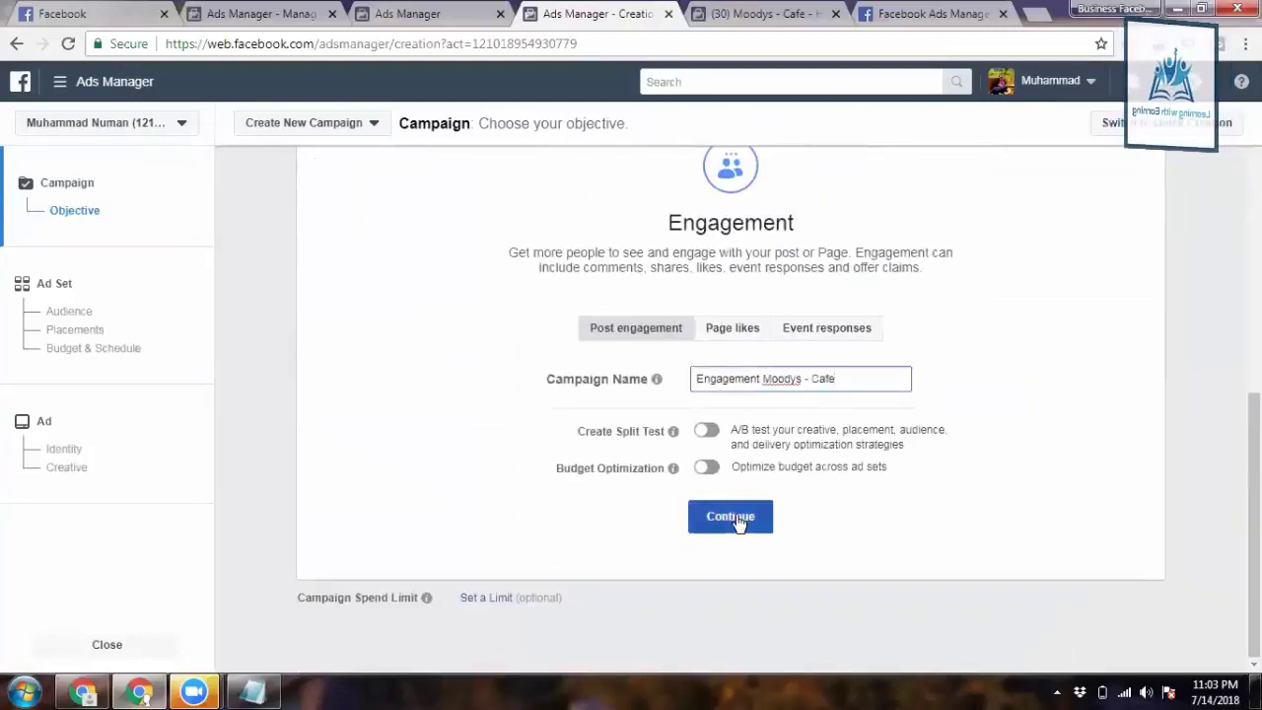
pyautogui.click(735, 517)
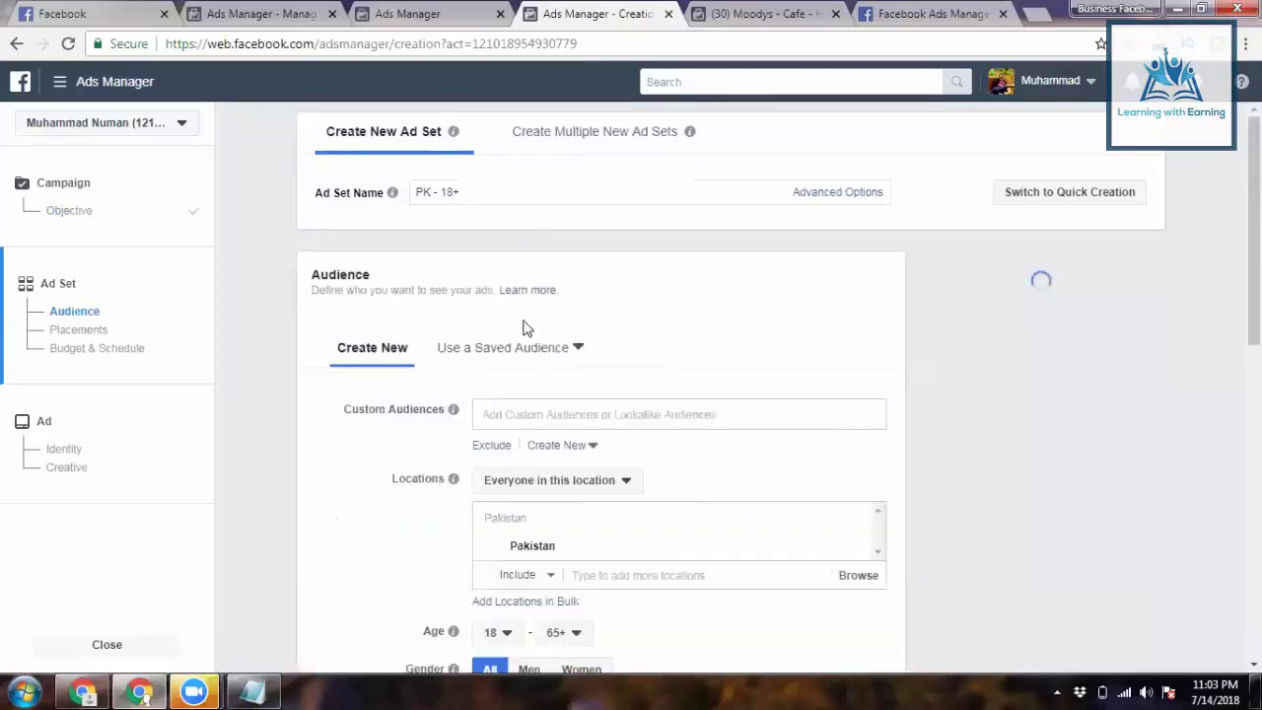
pyautogui.click(537, 351)
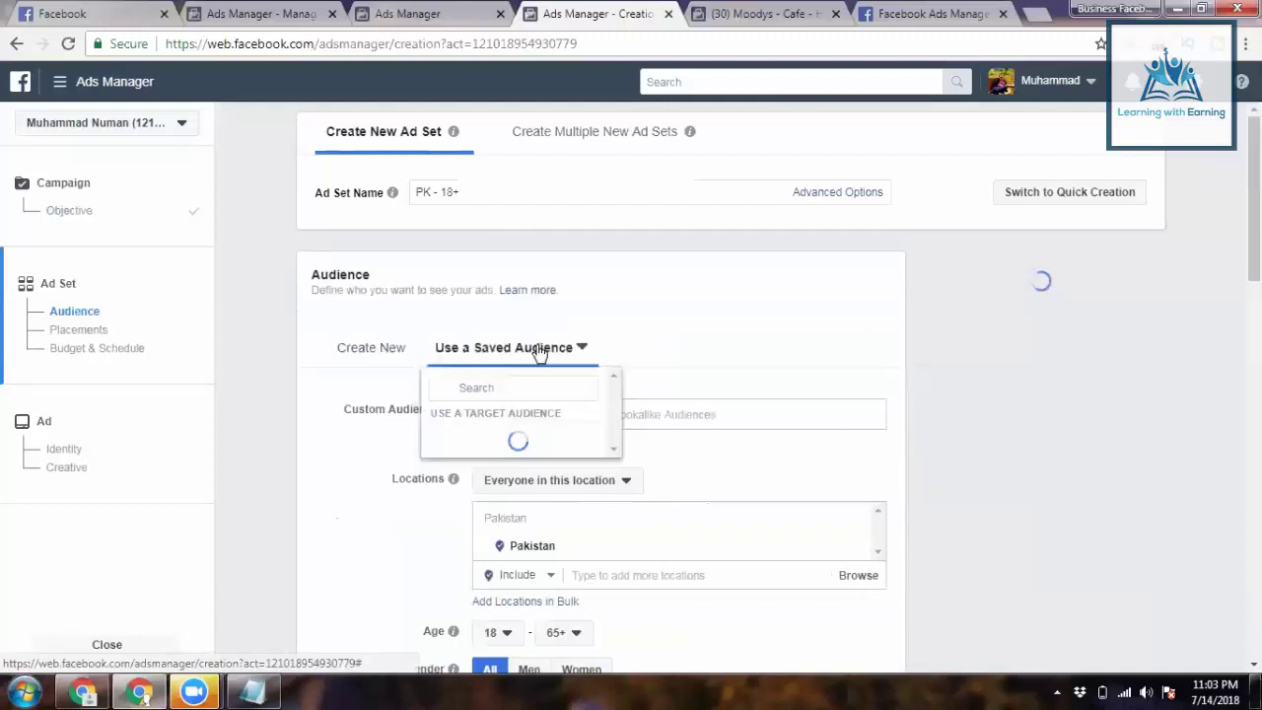
pyautogui.click(400, 359)
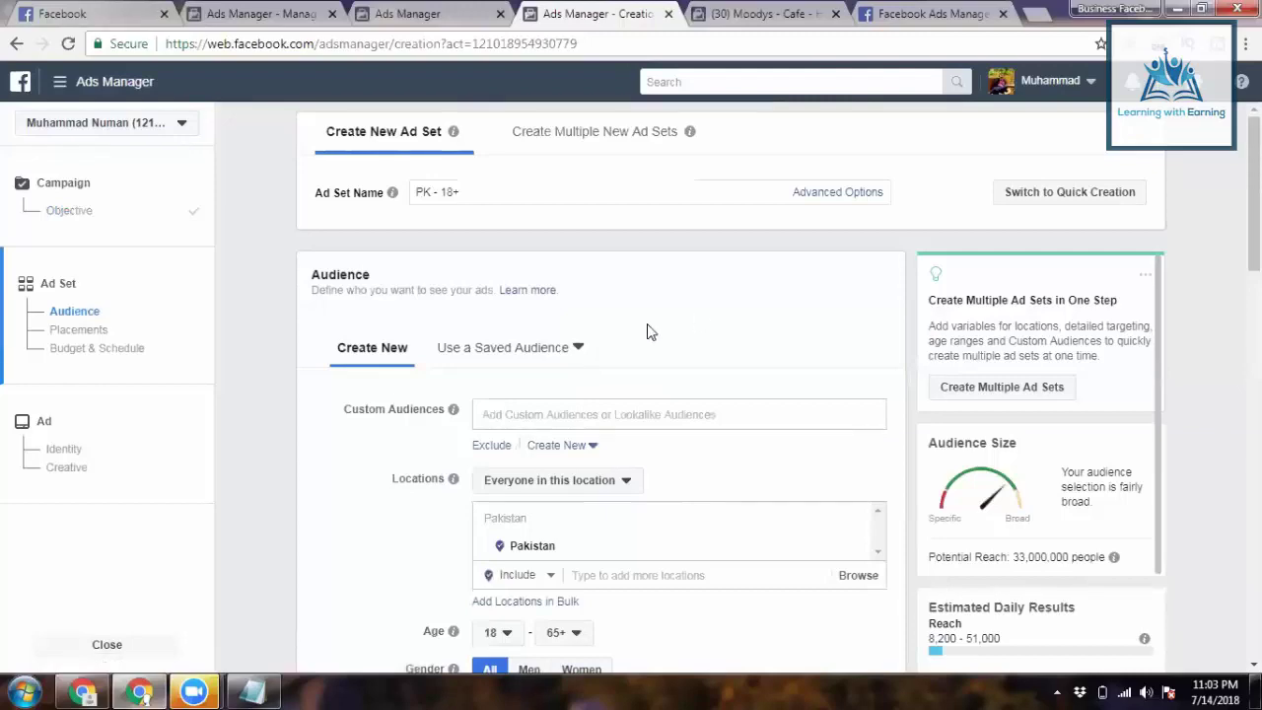
pyautogui.scroll(-3, 649, 333)
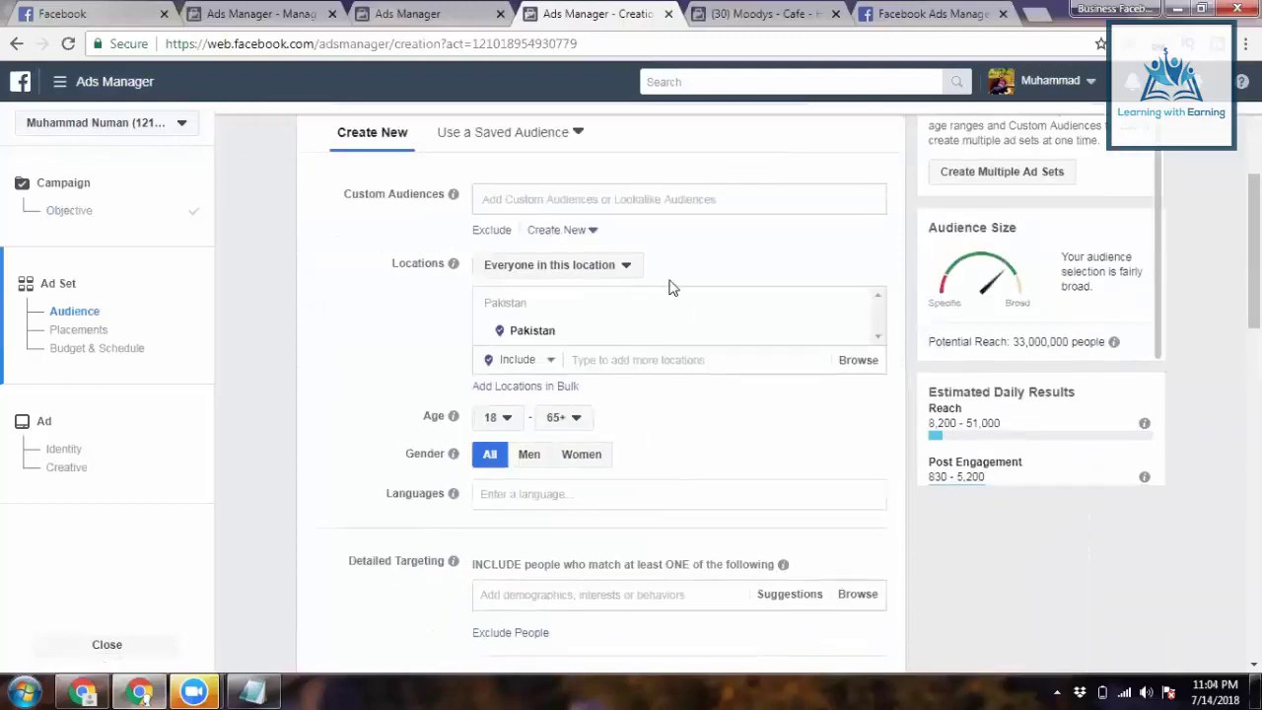
# Step: Review the lasagna post on the Moodys - Cafe page as the content to advertise
pyautogui.hotkey('ctrl', 'Tab')
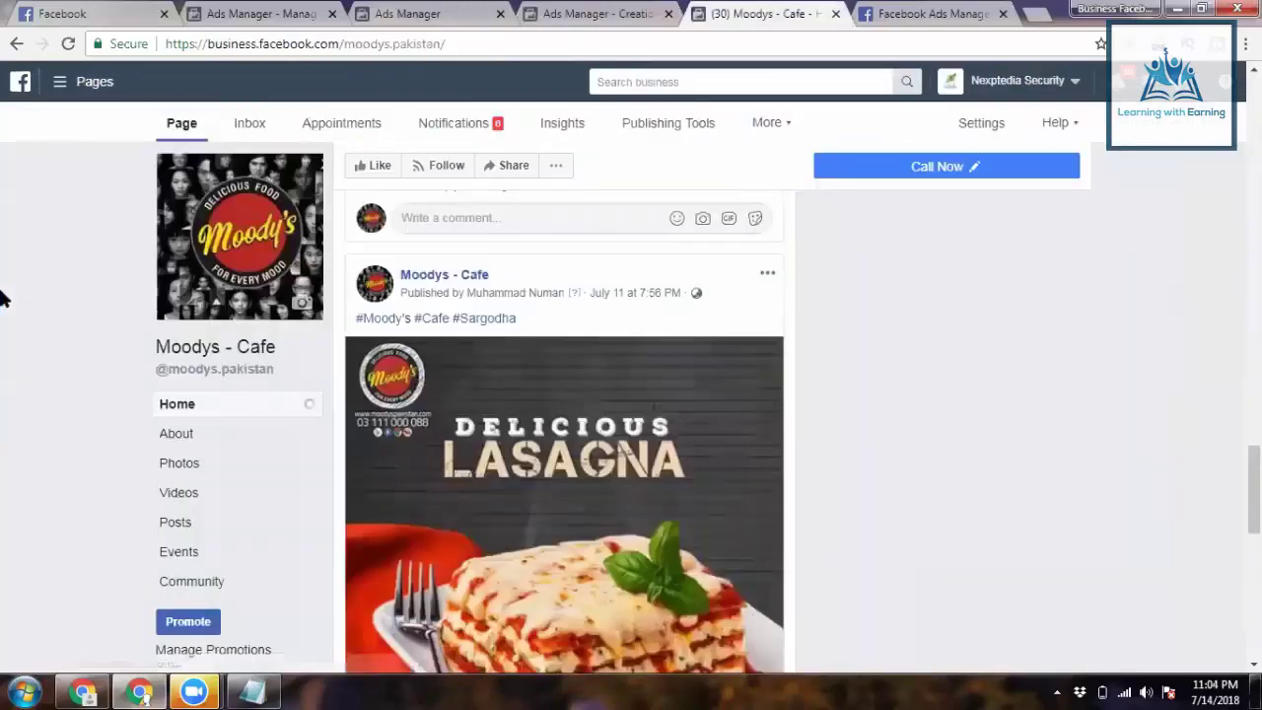
pyautogui.scroll(-1, 2, 293)
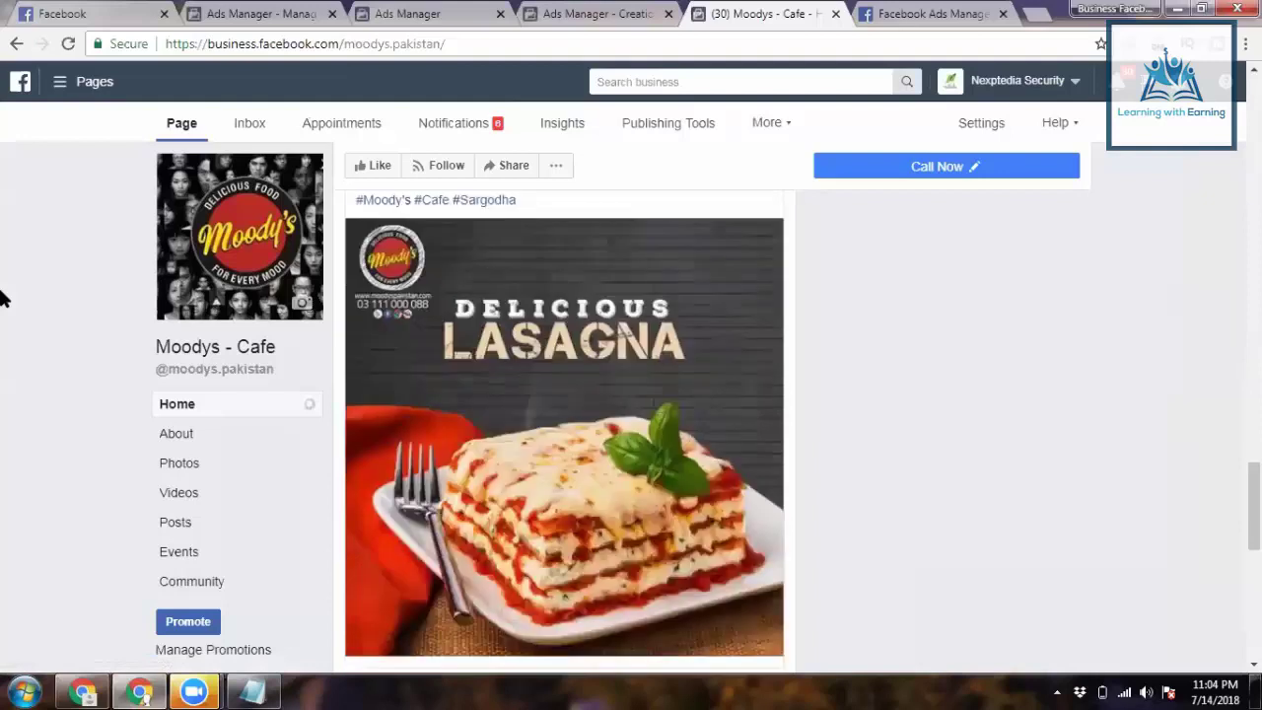
pyautogui.scroll(-1, 2, 298)
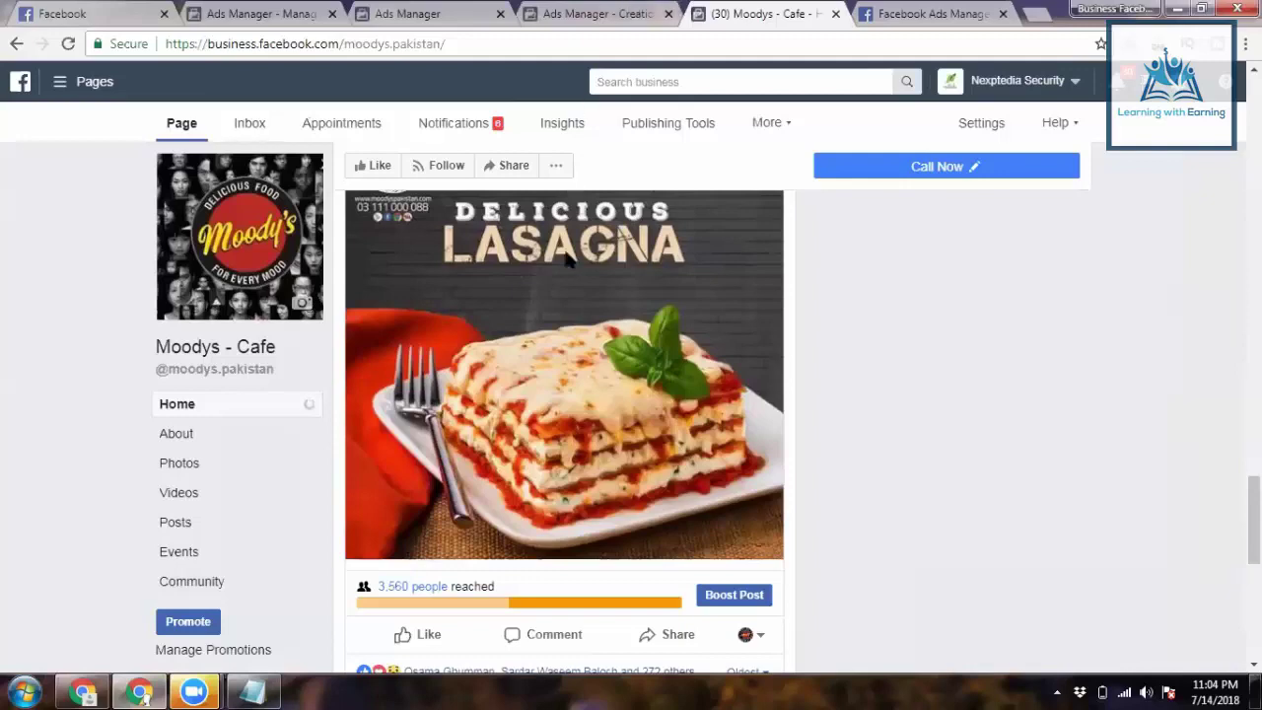
# Step: Return to the ad set settings and look through the saved audiences and the audience options
pyautogui.hotkey('ctrl', 'shift', 'Tab')
pyautogui.scroll(2, 550, 378)
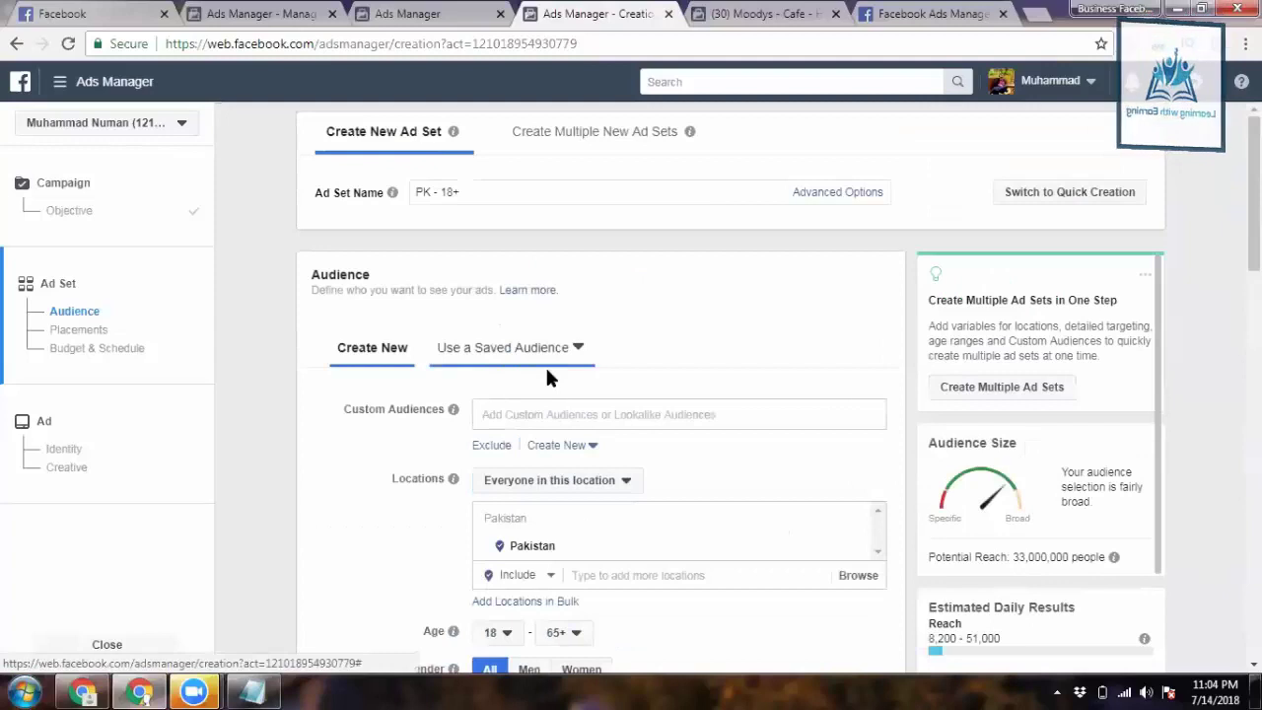
pyautogui.click(546, 368)
pyautogui.scroll(-5, 537, 461)
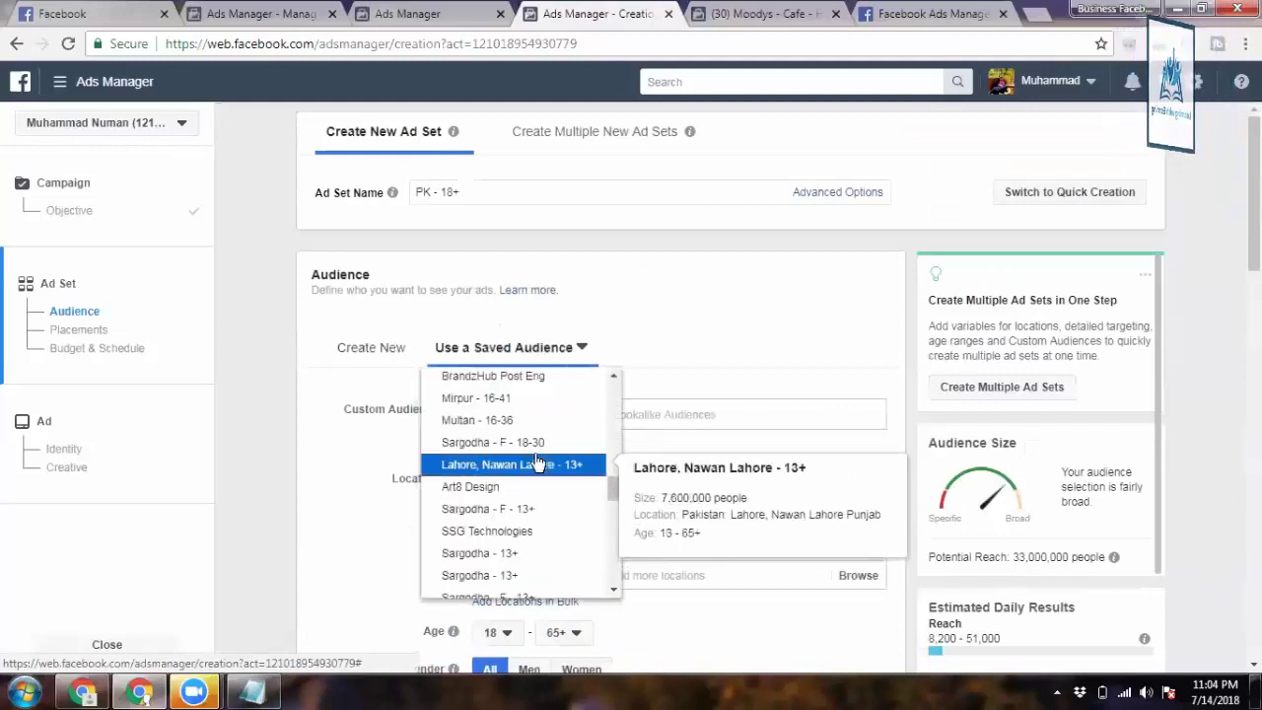
pyautogui.scroll(-8, 537, 461)
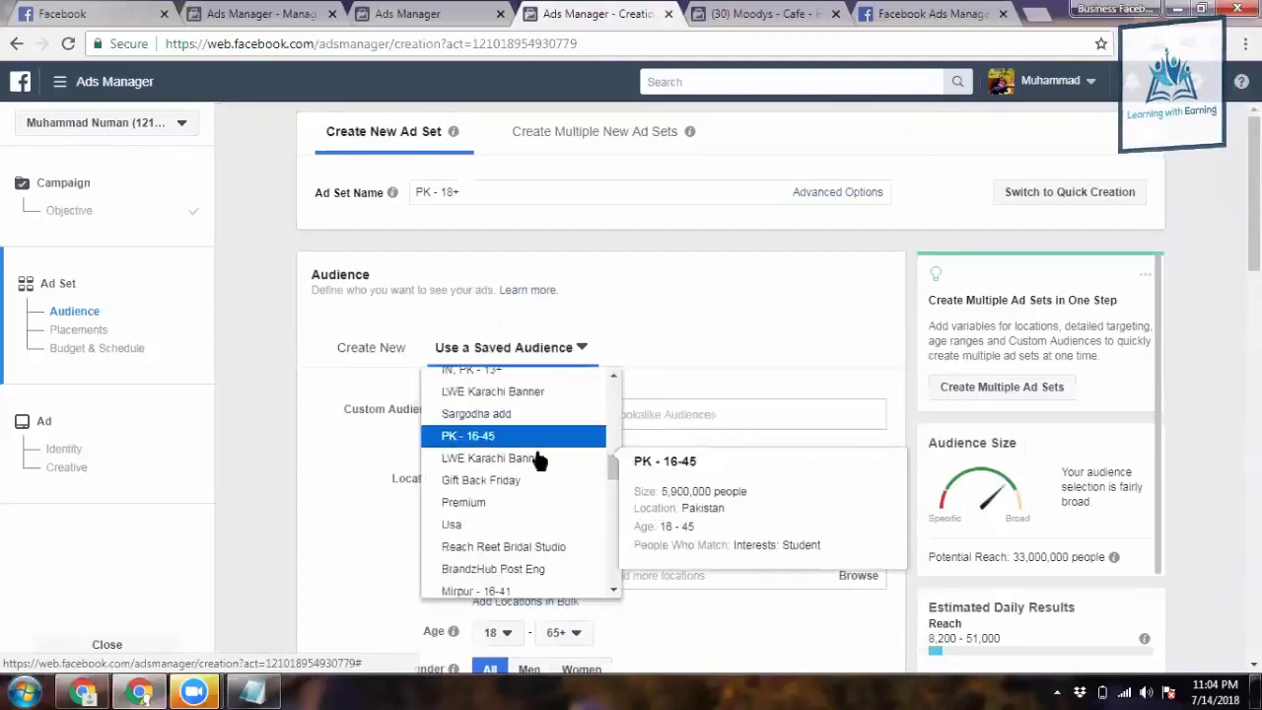
pyautogui.scroll(-1, 537, 460)
pyautogui.scroll(5, 463, 567)
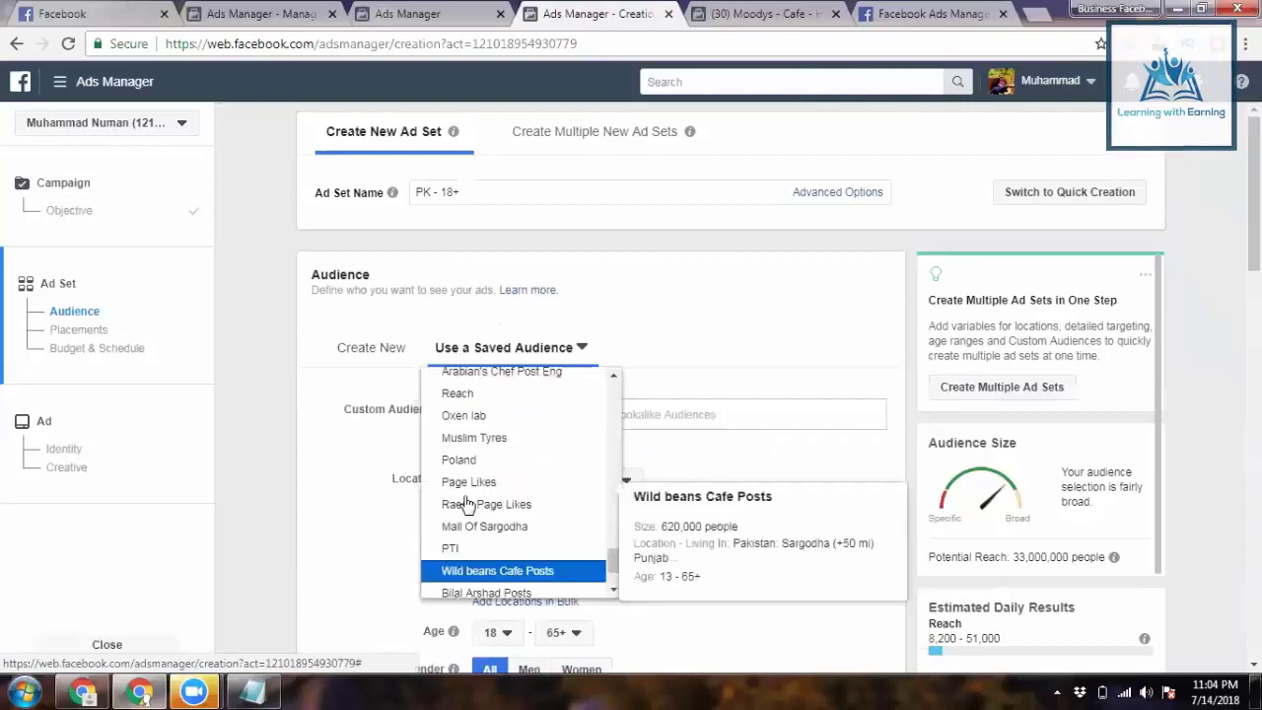
pyautogui.scroll(3, 464, 503)
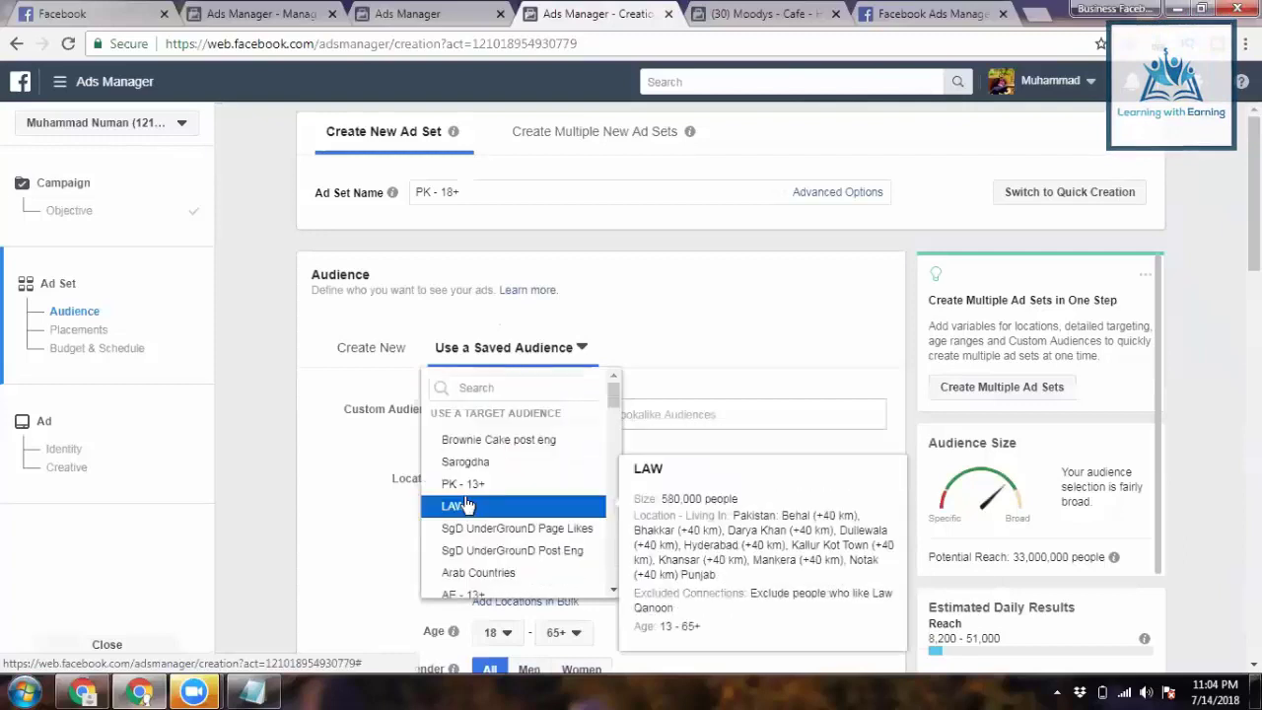
pyautogui.click(331, 493)
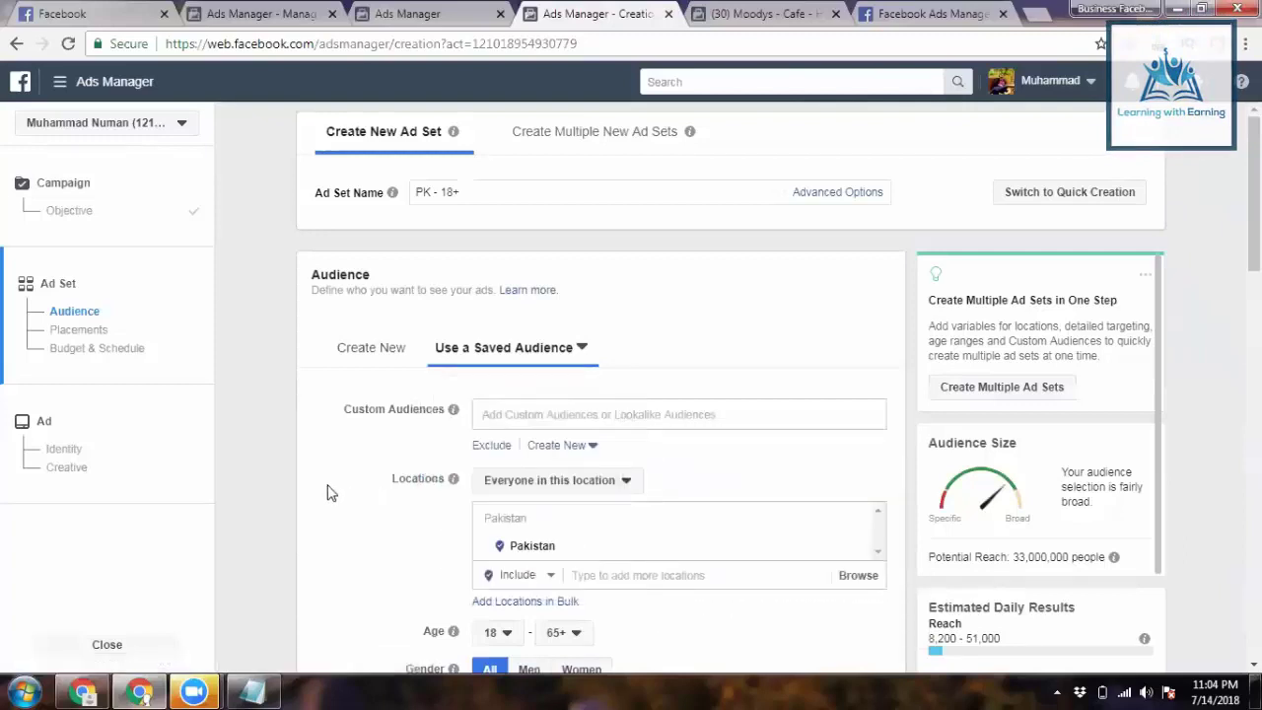
pyautogui.scroll(-2, 332, 493)
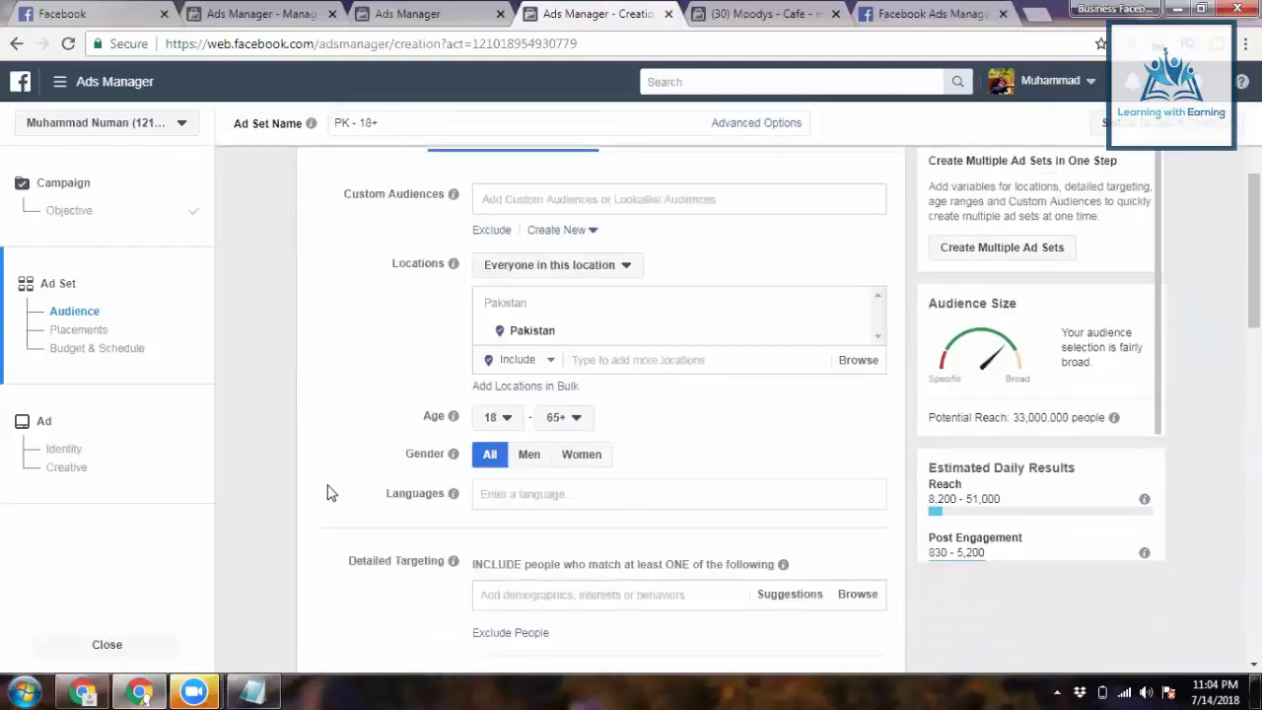
pyautogui.scroll(1, 374, 464)
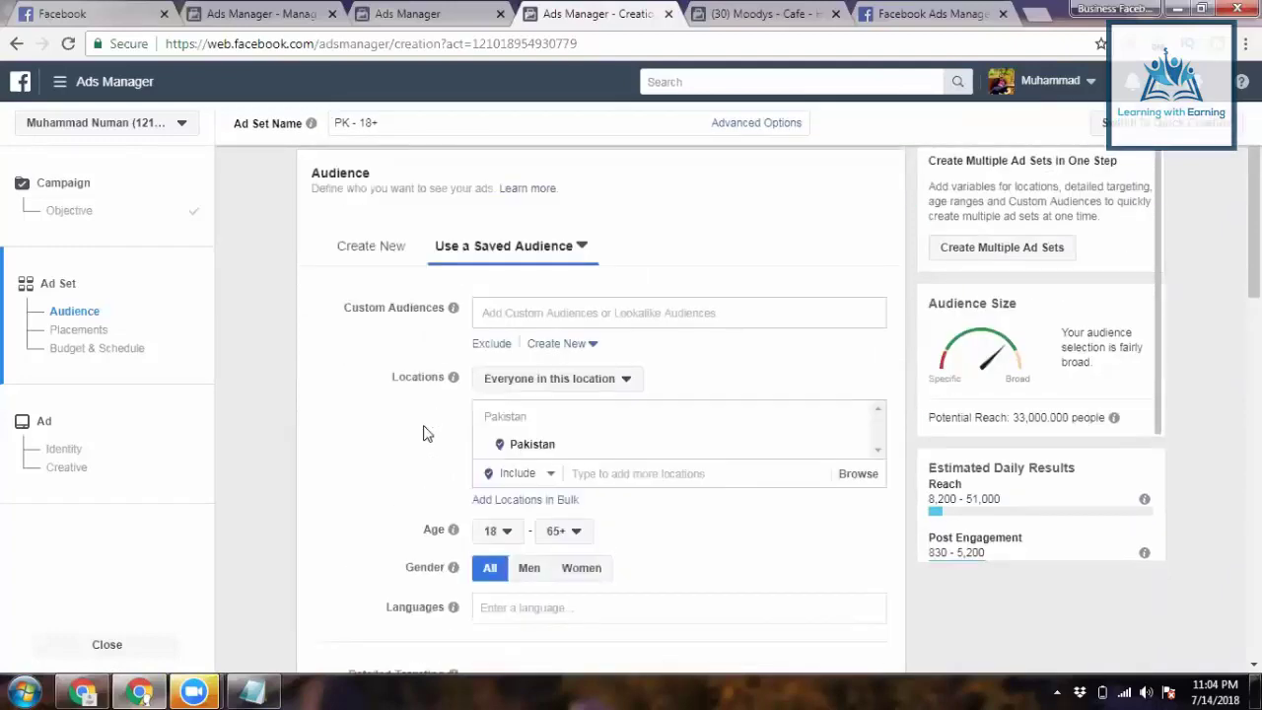
pyautogui.scroll(1, 862, 358)
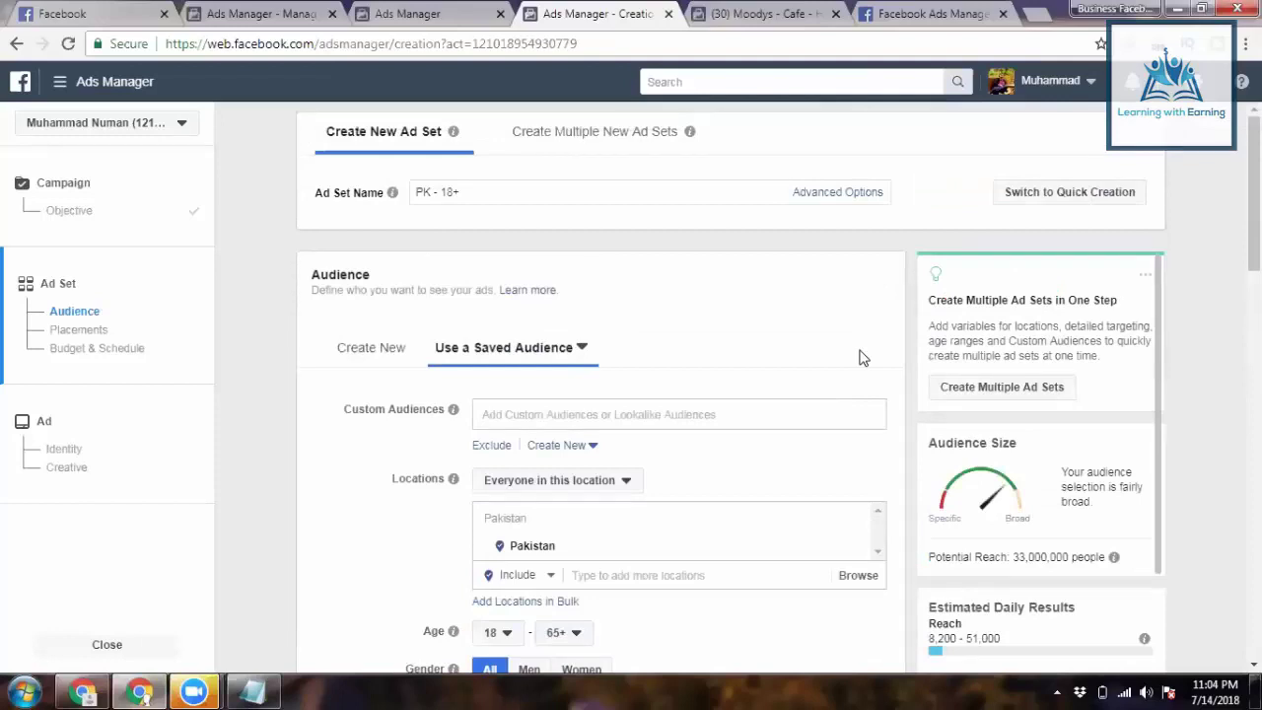
# Step: Replace Pakistan with the city of Sargodha, Punjab, Pakistan as the ad set's targeted location
pyautogui.scroll(-2, 858, 350)
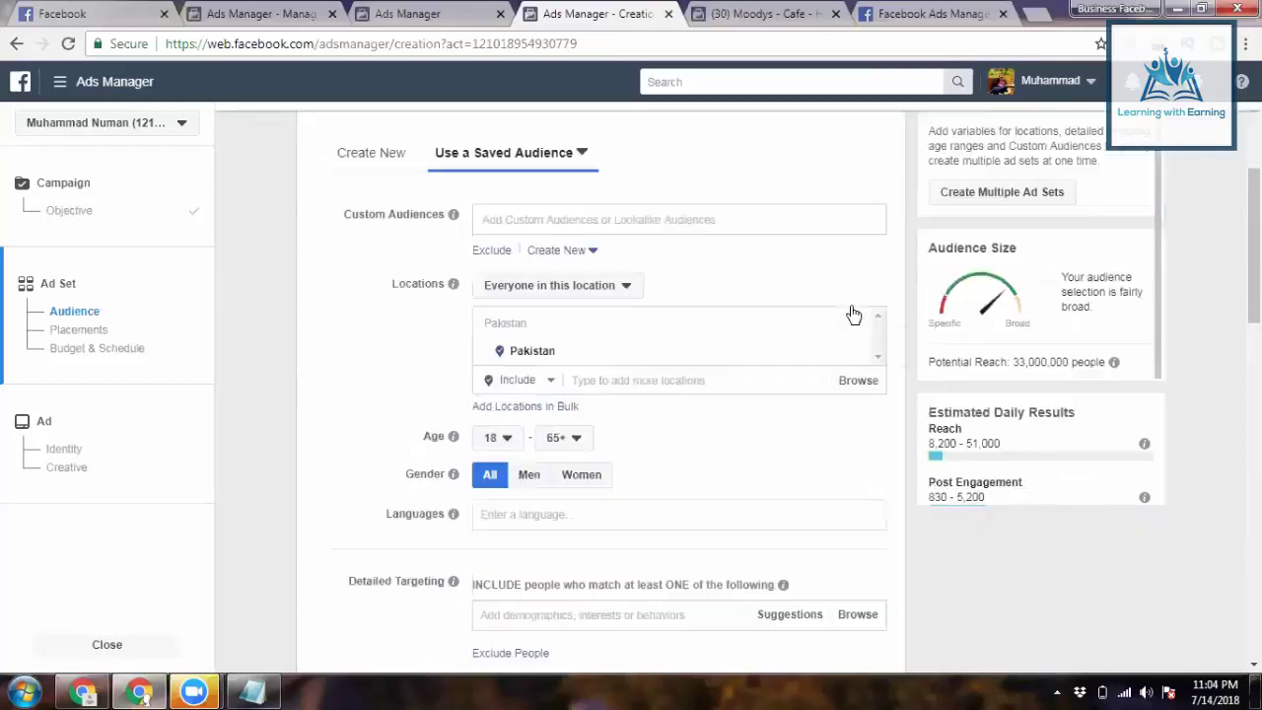
pyautogui.click(851, 301)
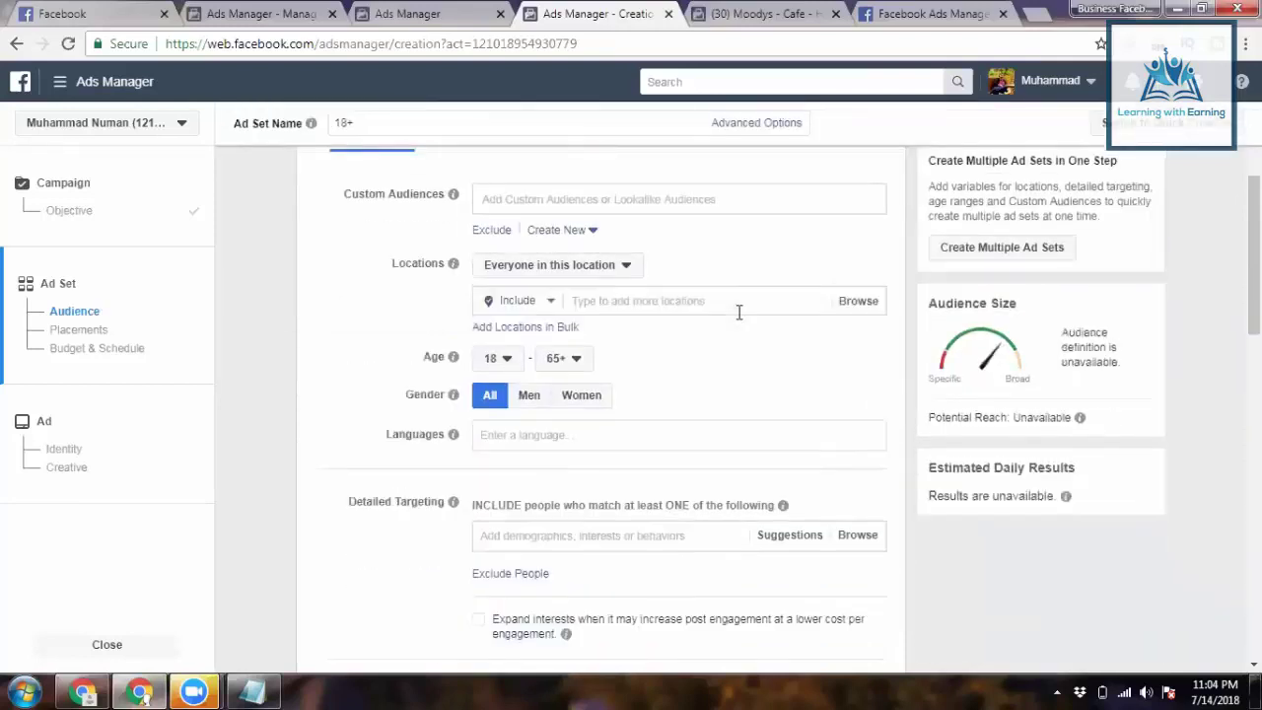
pyautogui.click(739, 307)
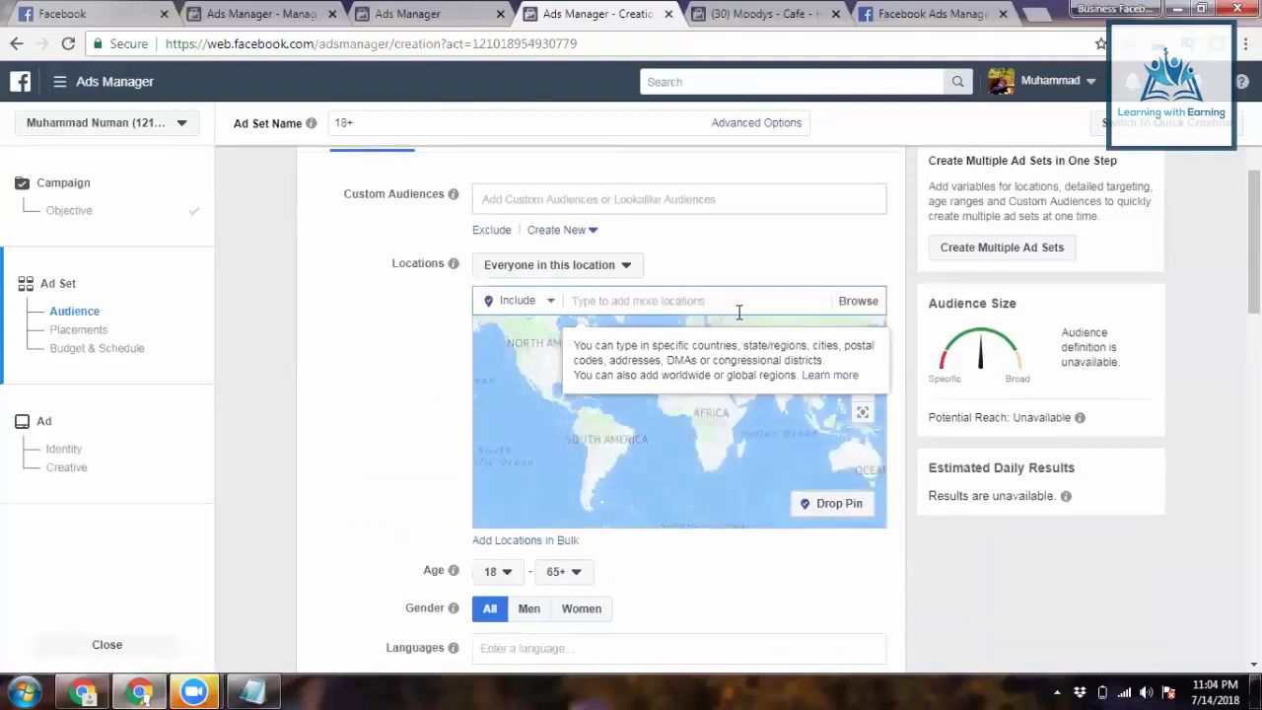
pyautogui.write('Sarogdha')
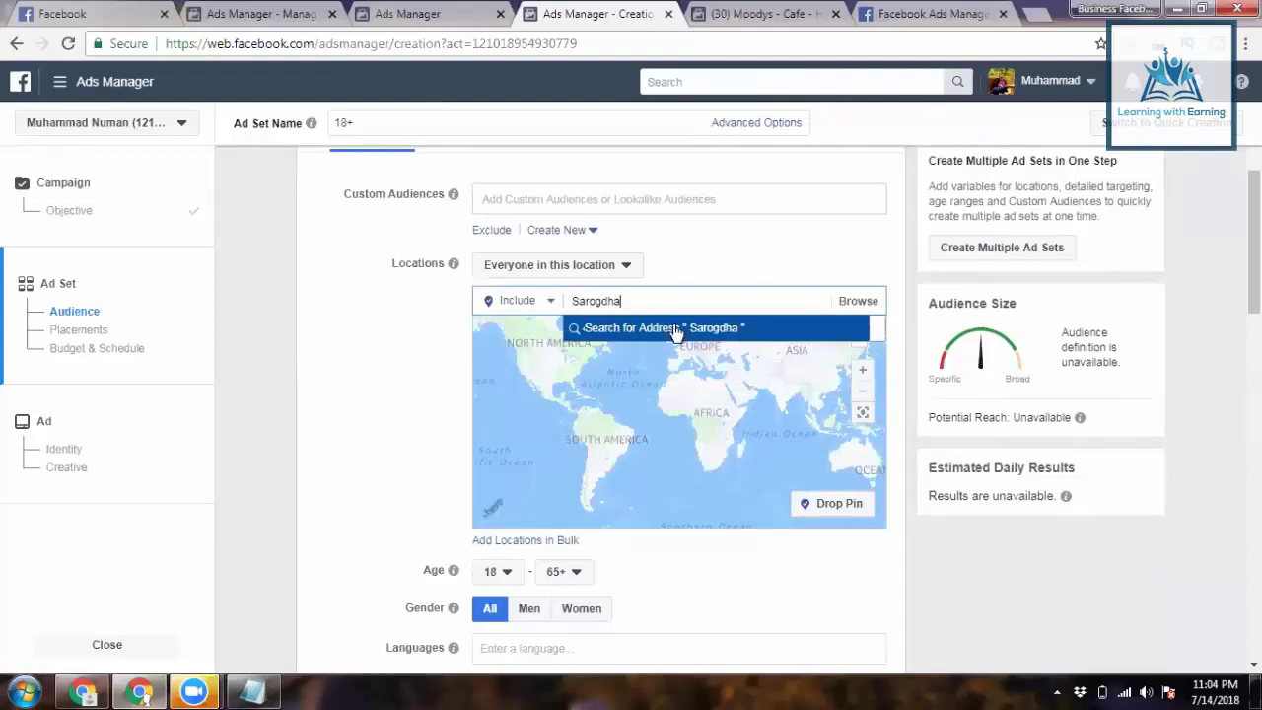
pyautogui.press('BackSpace')
pyautogui.press('BackSpace')
pyautogui.press('BackSpace')
pyautogui.press('BackSpace')
pyautogui.press('BackSpace')
pyautogui.write('godha')
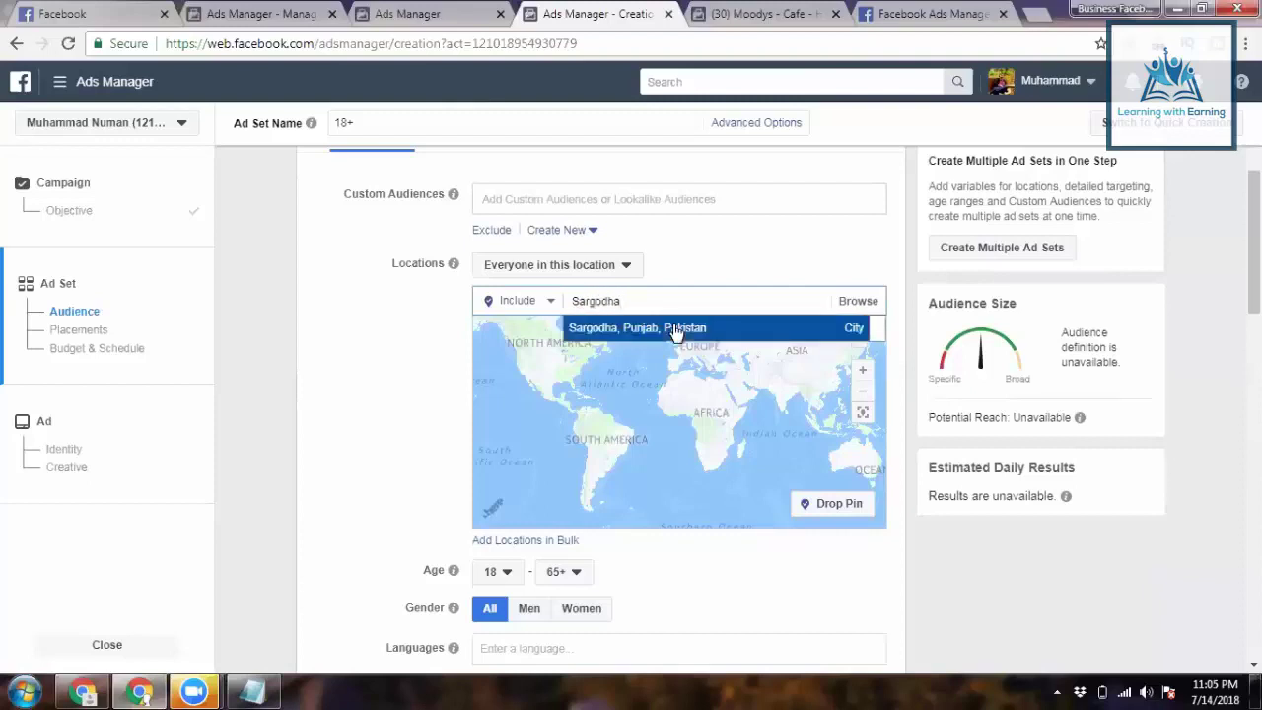
pyautogui.press('Return')
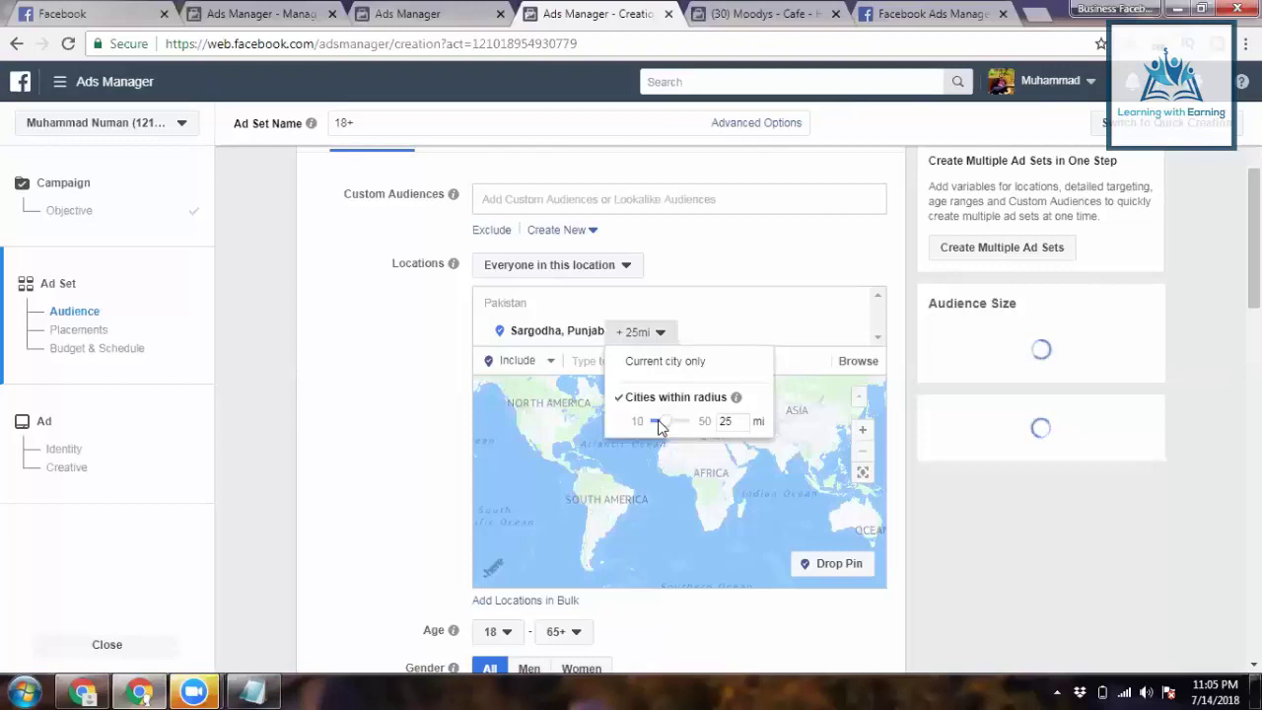
# Step: Try a 50 mi radius around Sargodha and reduce it to 16 mi
pyautogui.moveTo(660, 426); pyautogui.dragTo(675, 426)
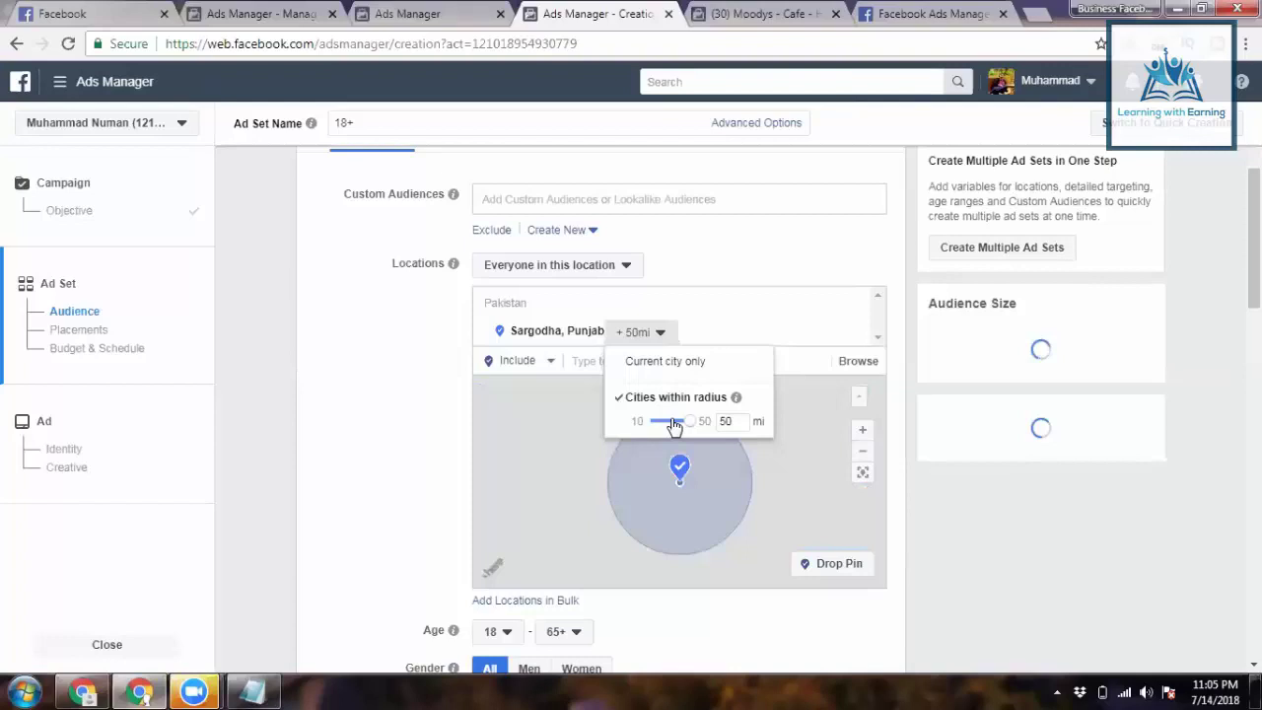
pyautogui.moveTo(675, 424); pyautogui.dragTo(663, 424)
pyautogui.moveTo(663, 424); pyautogui.dragTo(657, 414)
pyautogui.moveTo(658, 412); pyautogui.dragTo(656, 413)
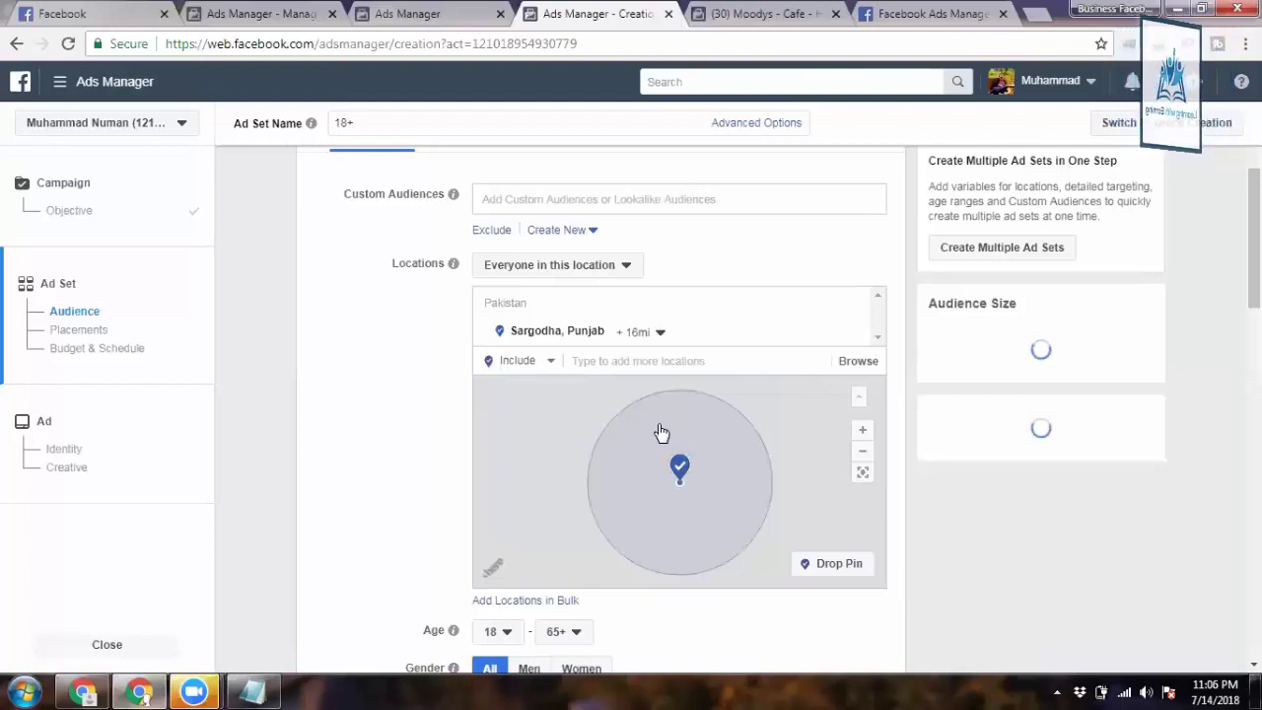
# Step: Set the targeting radius around Sargodha to 13 mi and close the radius options
pyautogui.click(639, 332)
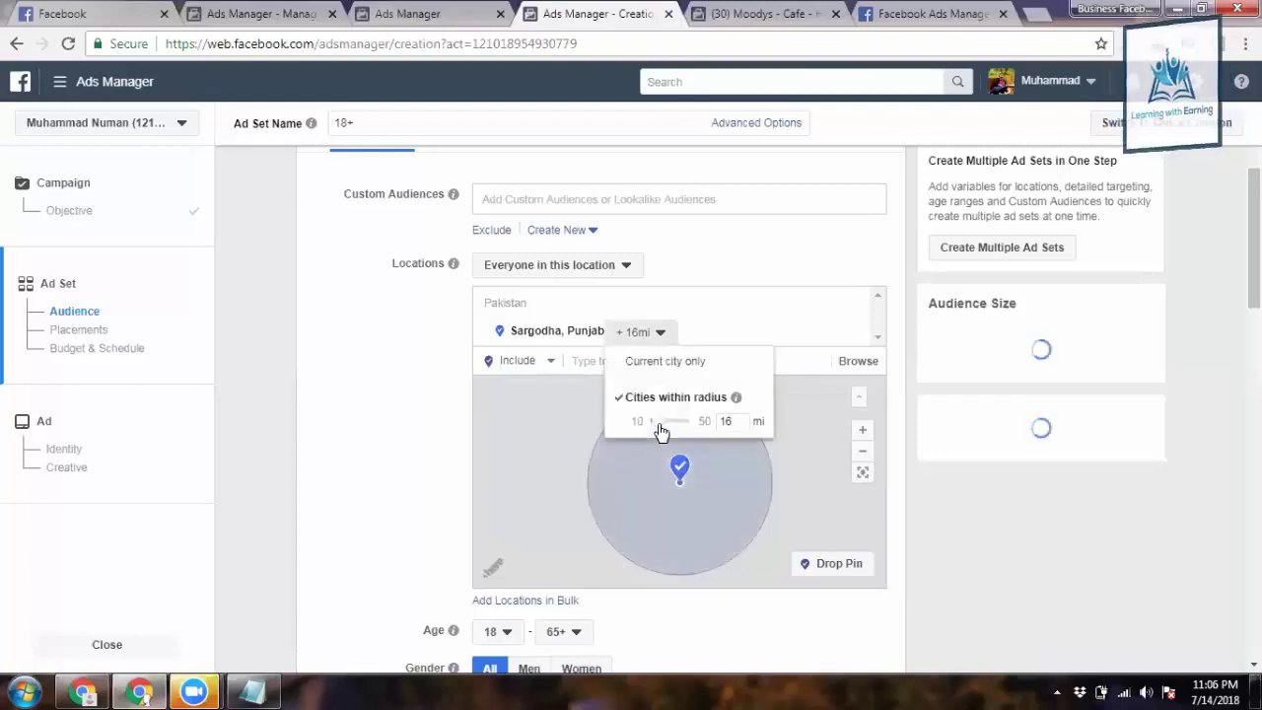
pyautogui.moveTo(657, 426); pyautogui.dragTo(663, 424)
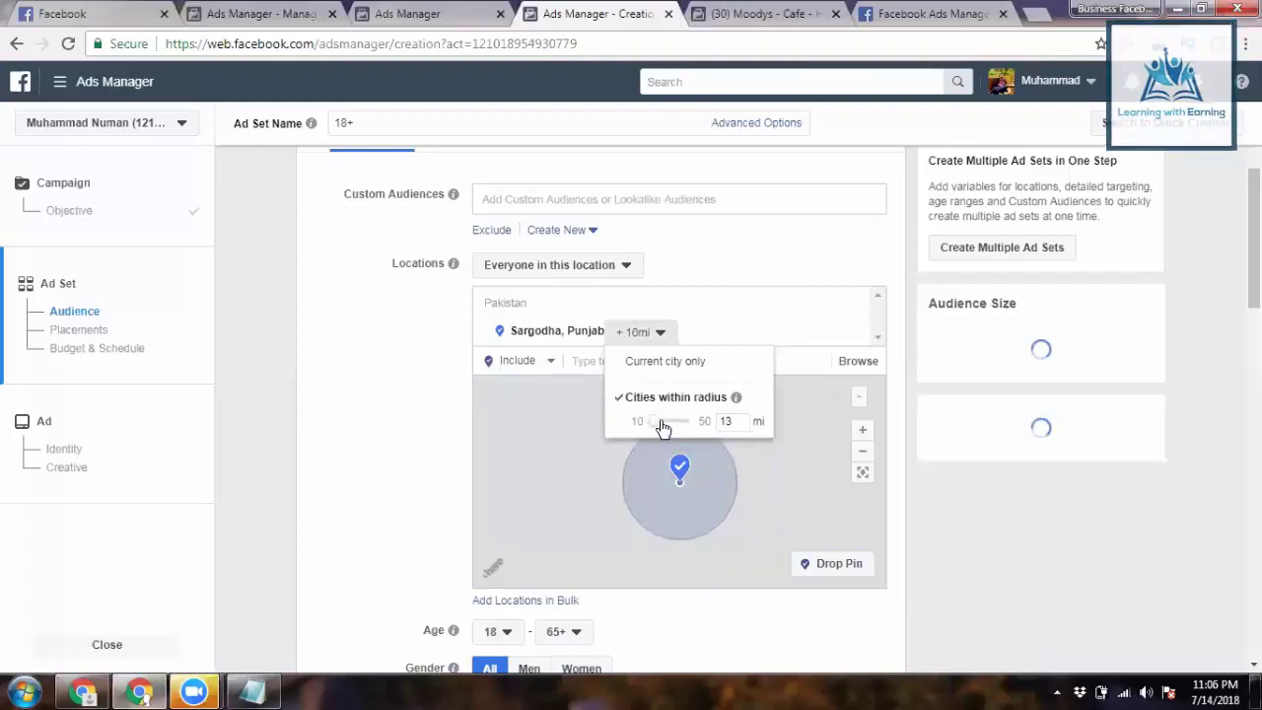
pyautogui.click(725, 435)
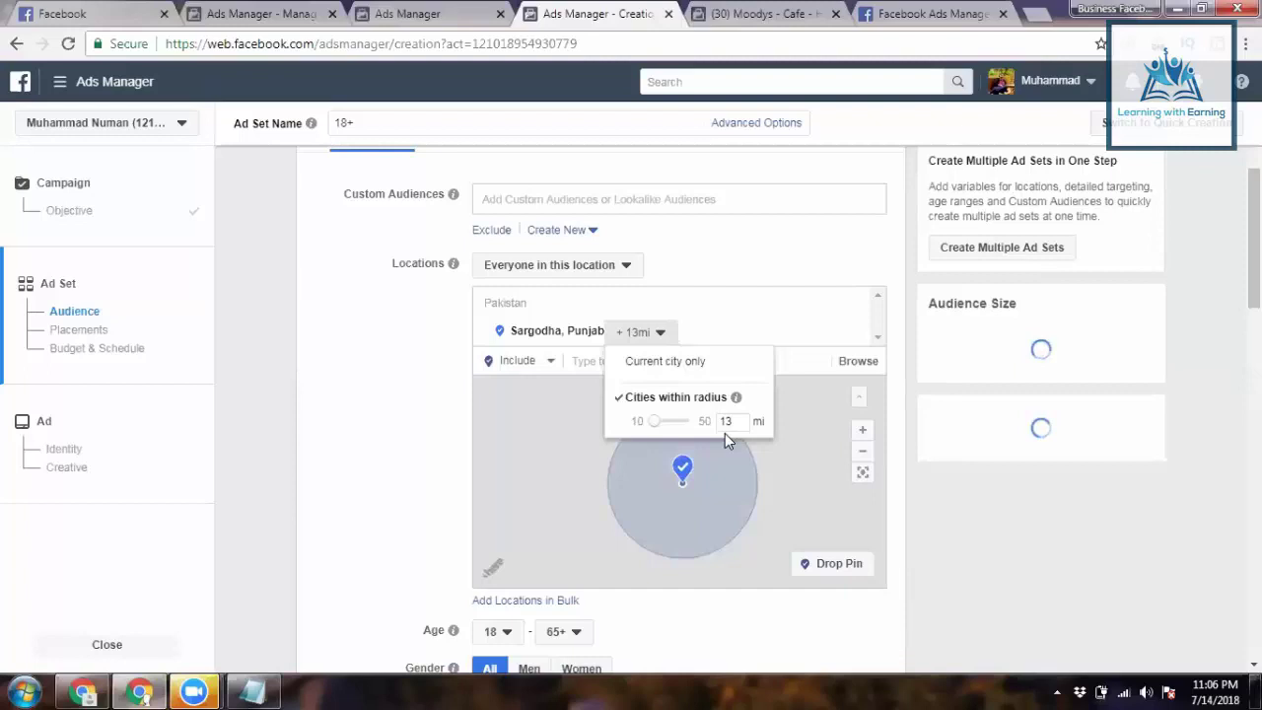
pyautogui.click(843, 310)
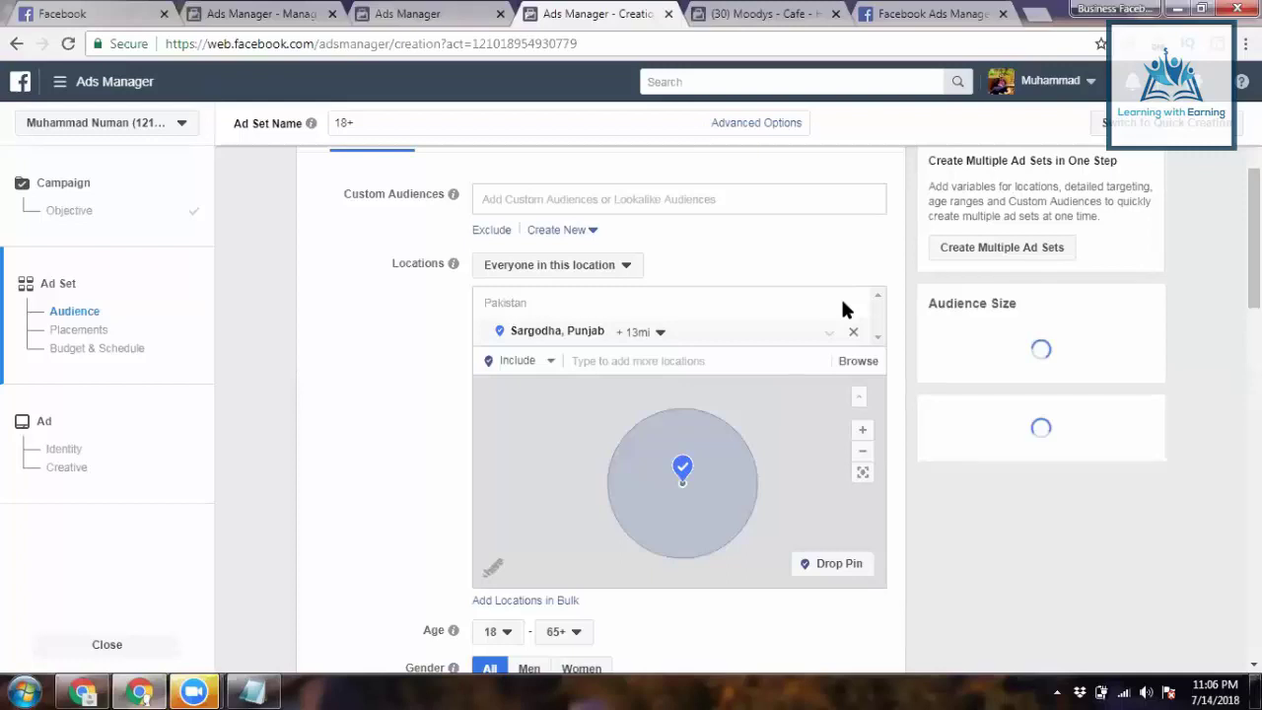
pyautogui.tripleClick(1020, 307)
pyautogui.click(1020, 308)
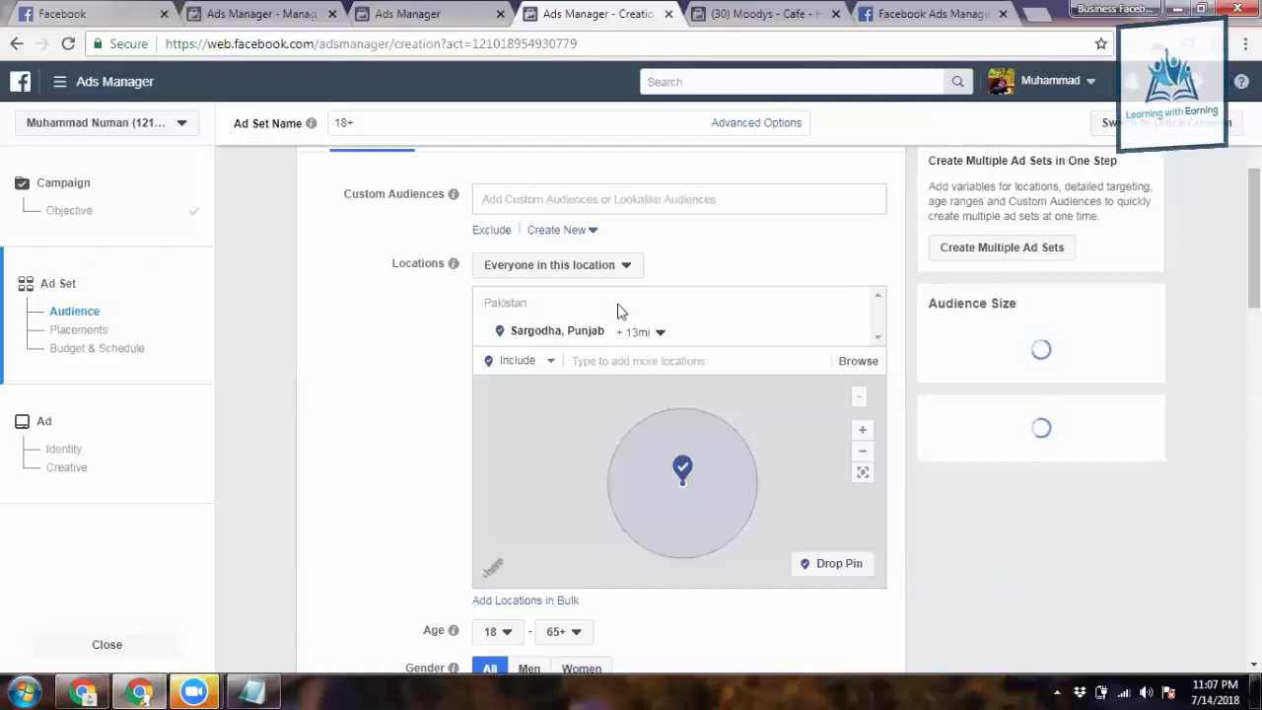
# Step: Adjust the targeting radius around Sargodha to 16 mi
pyautogui.scroll(-1, 660, 394)
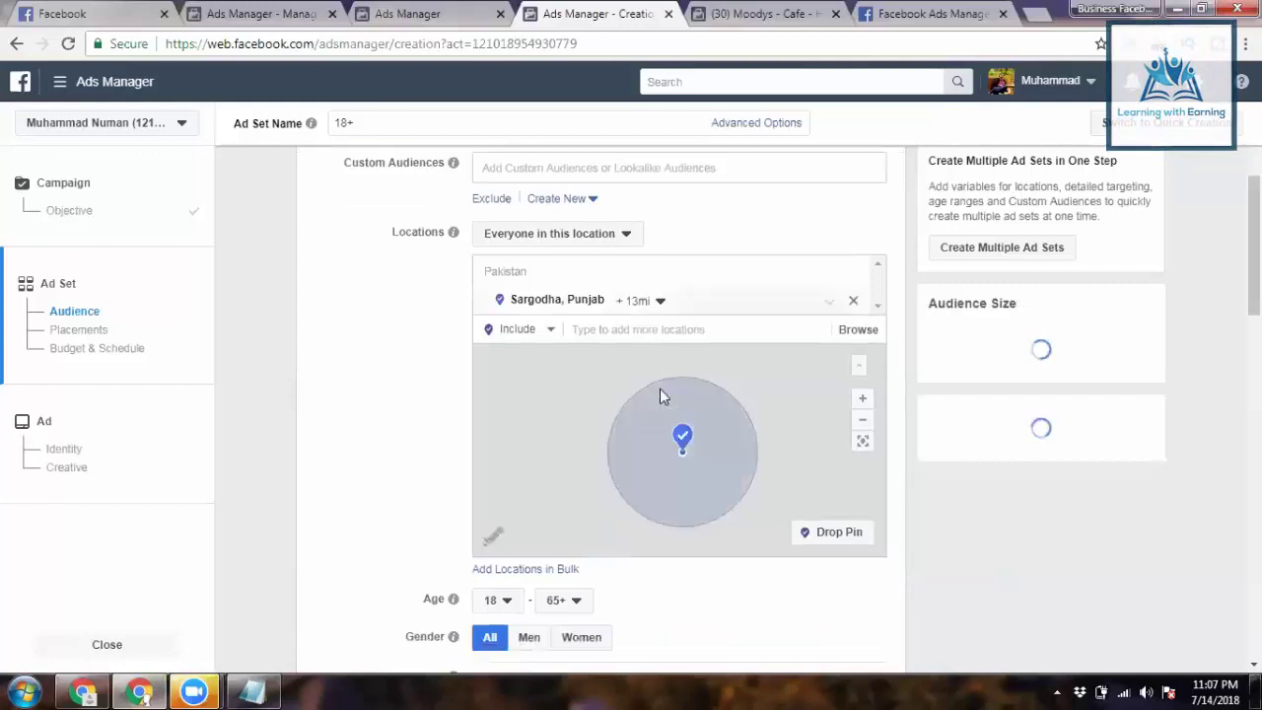
pyautogui.click(639, 300)
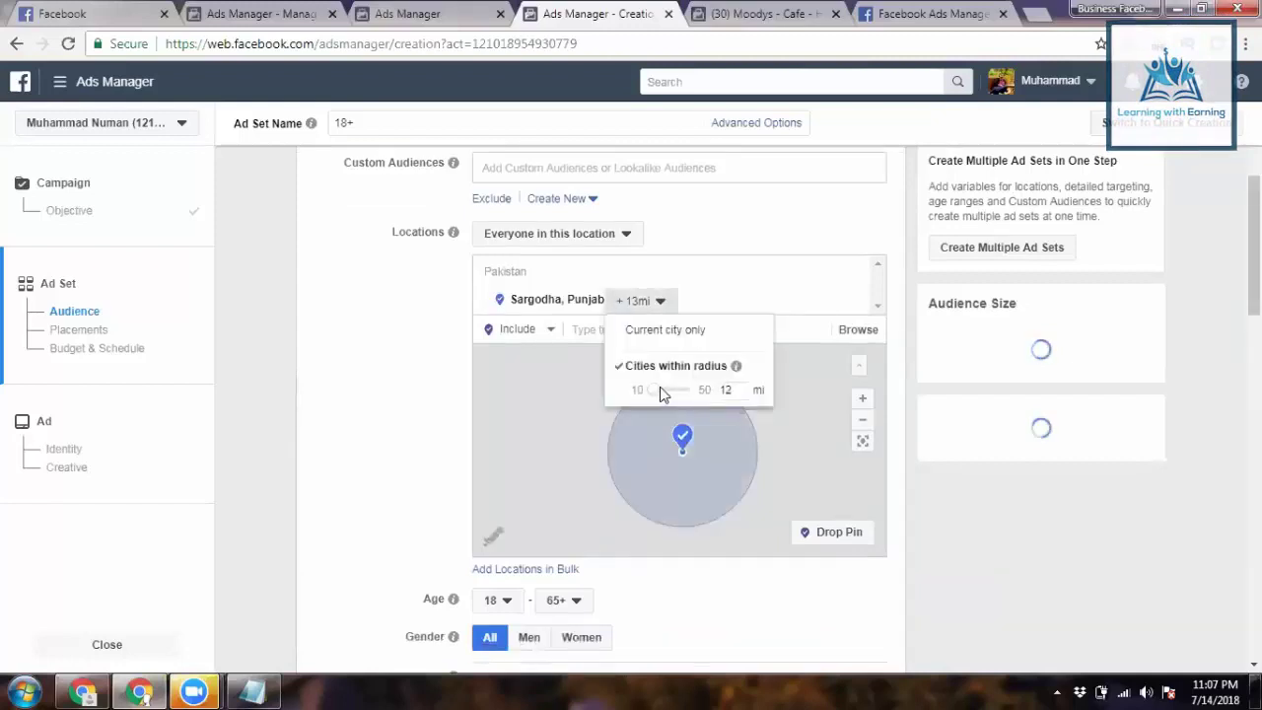
pyautogui.moveTo(663, 394); pyautogui.dragTo(665, 394)
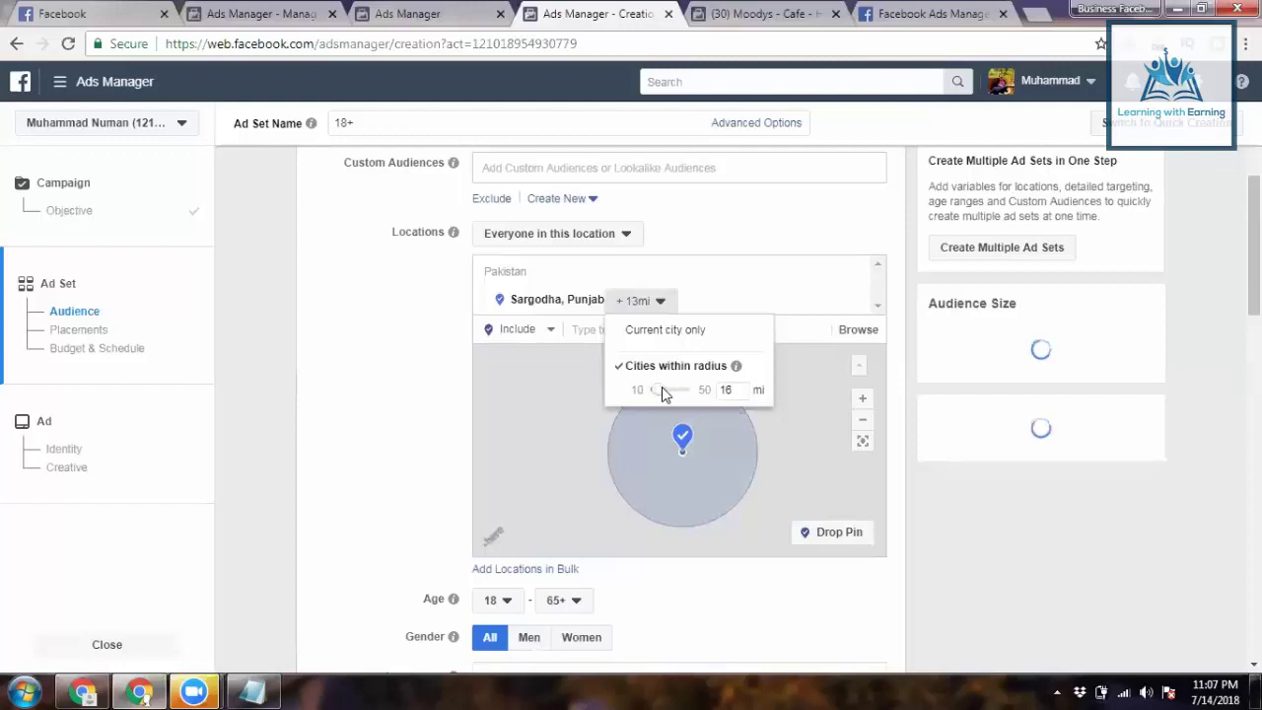